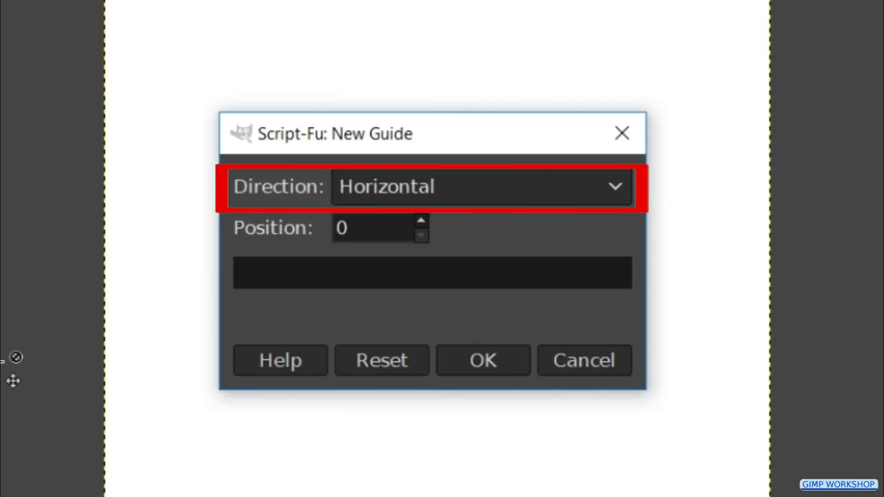
# Step: Add a horizontal guide at position 200
pyautogui.doubleClick(397, 232)
pyautogui.write('200')
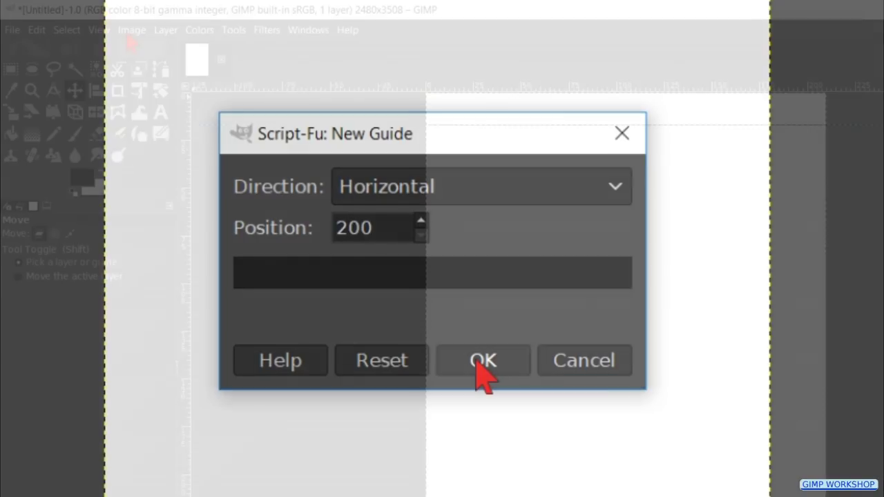
pyautogui.click(478, 362)
# Step: Add a second horizontal guide at position 3308
pyautogui.click(129, 35)
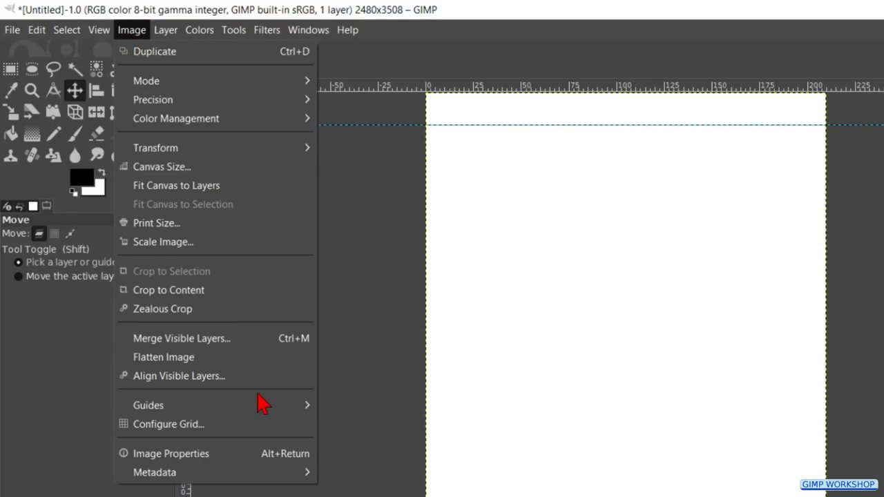
pyautogui.moveTo(263, 411)
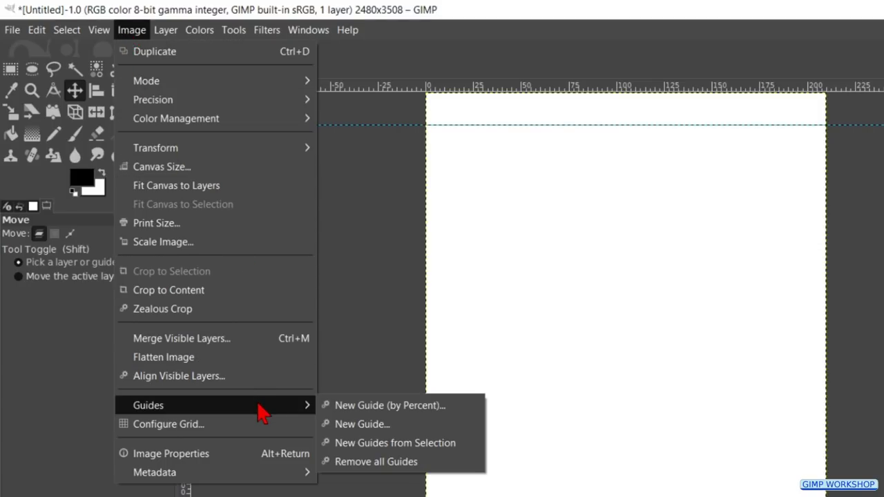
pyautogui.click(365, 433)
pyautogui.doubleClick(393, 228)
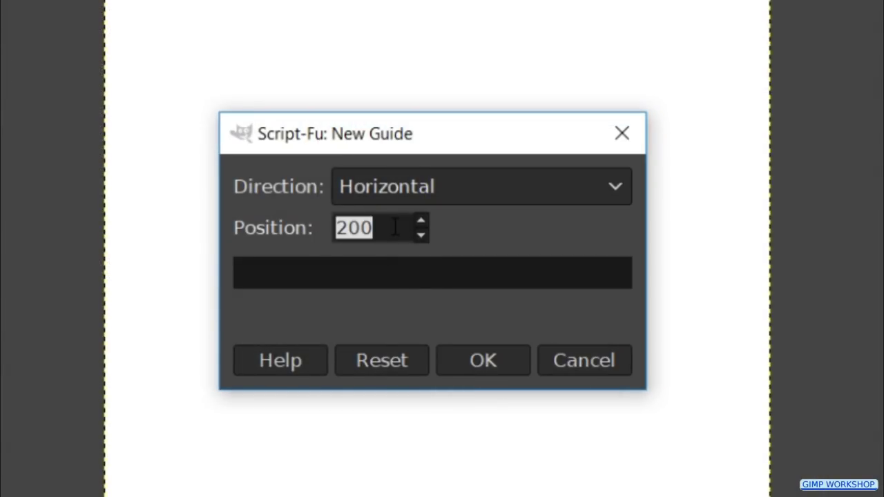
pyautogui.write('3308')
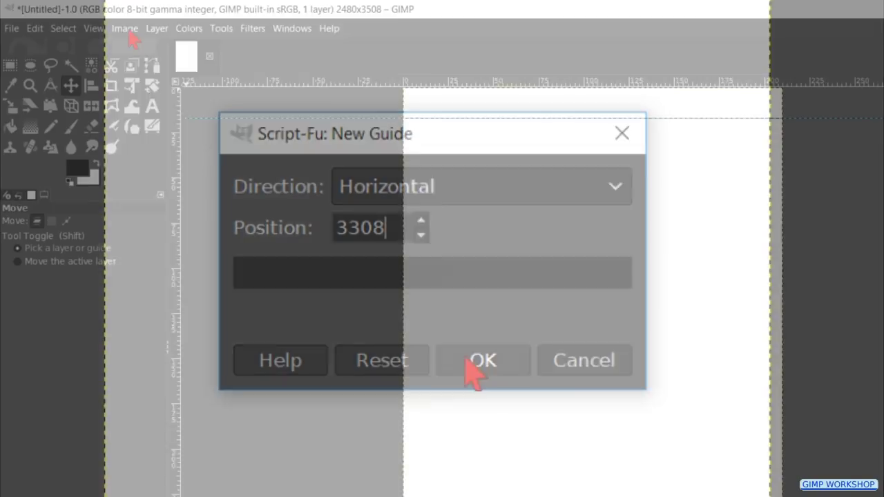
pyautogui.click(473, 369)
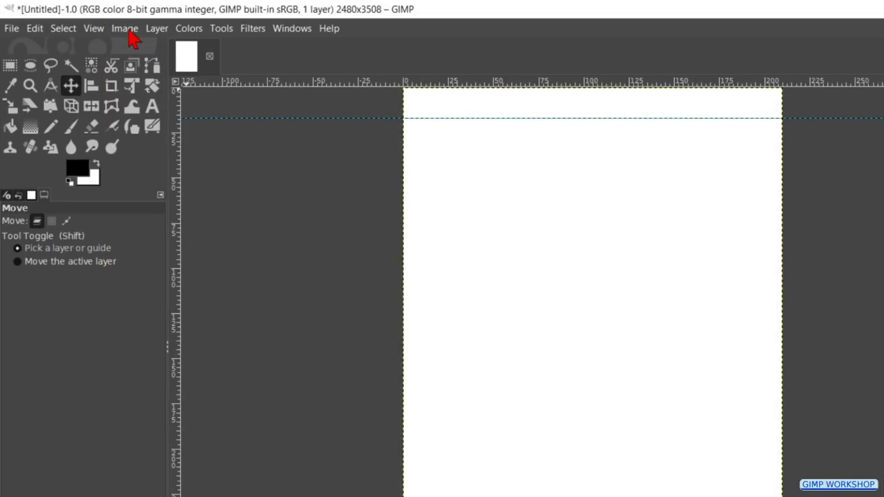
# Step: Add a vertical guide at position 200
pyautogui.click(126, 29)
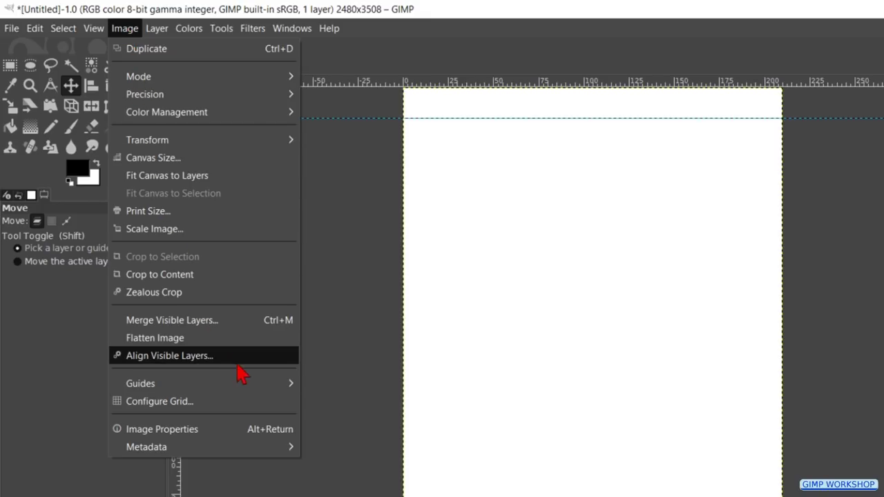
pyautogui.moveTo(252, 390)
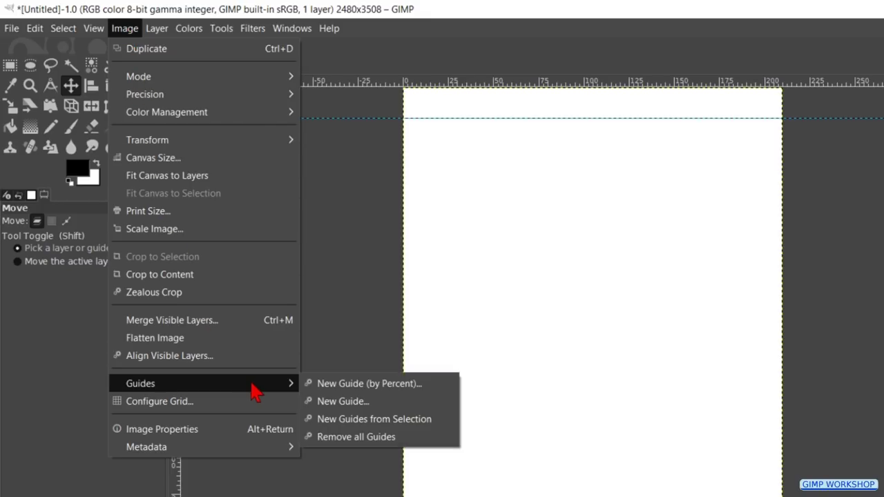
pyautogui.click(332, 403)
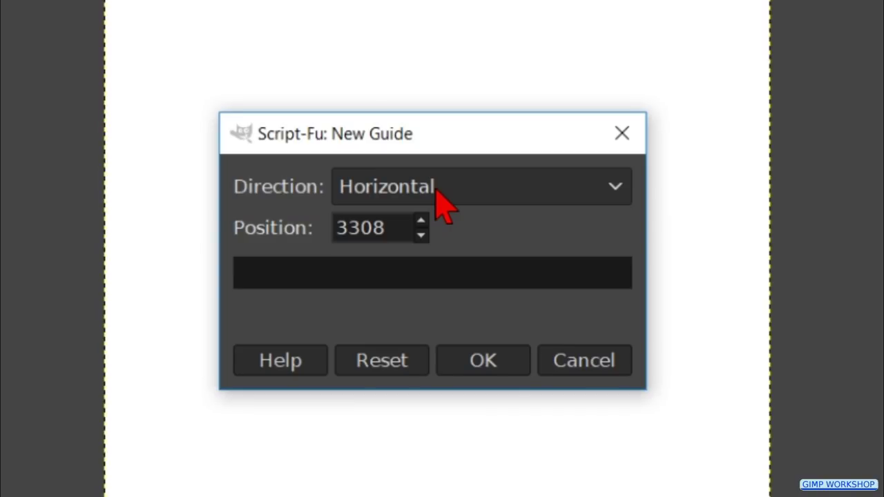
pyautogui.click(442, 202)
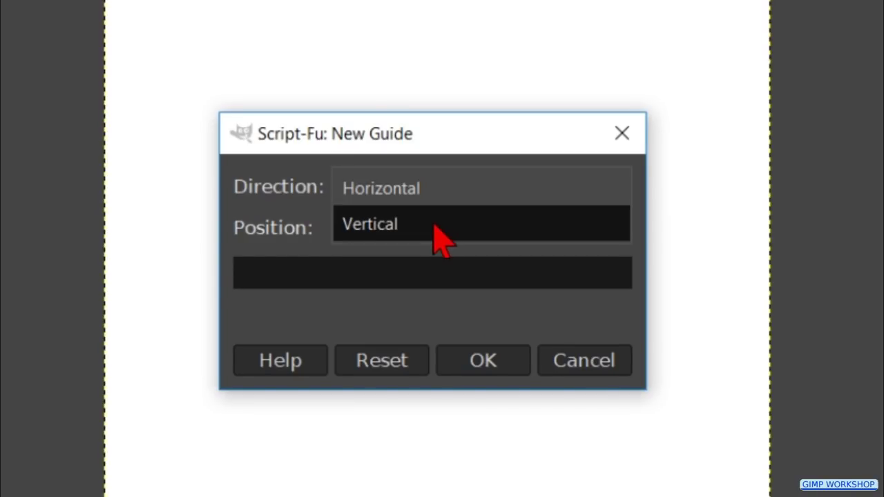
pyautogui.click(434, 223)
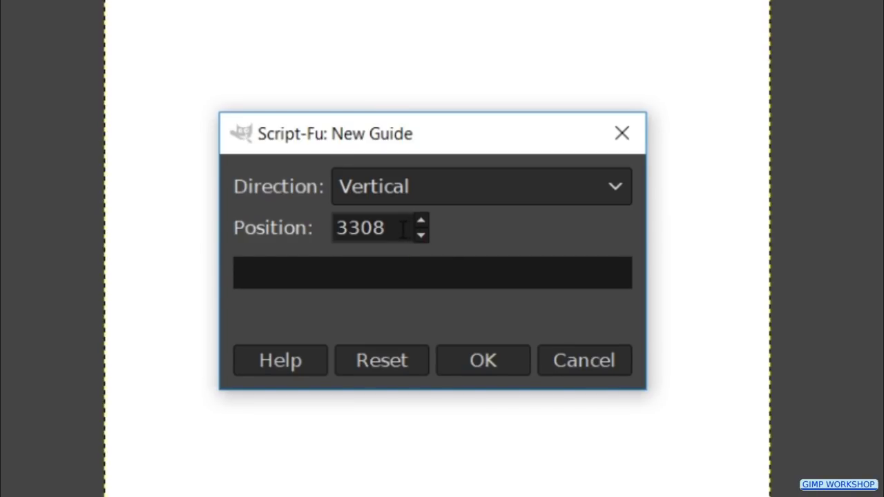
pyautogui.doubleClick(403, 230)
pyautogui.write('2')
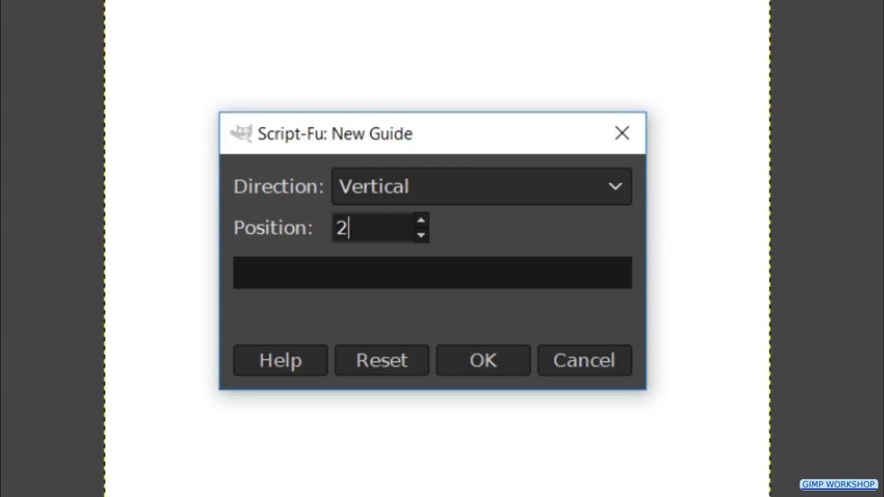
pyautogui.write('00')
pyautogui.click(484, 360)
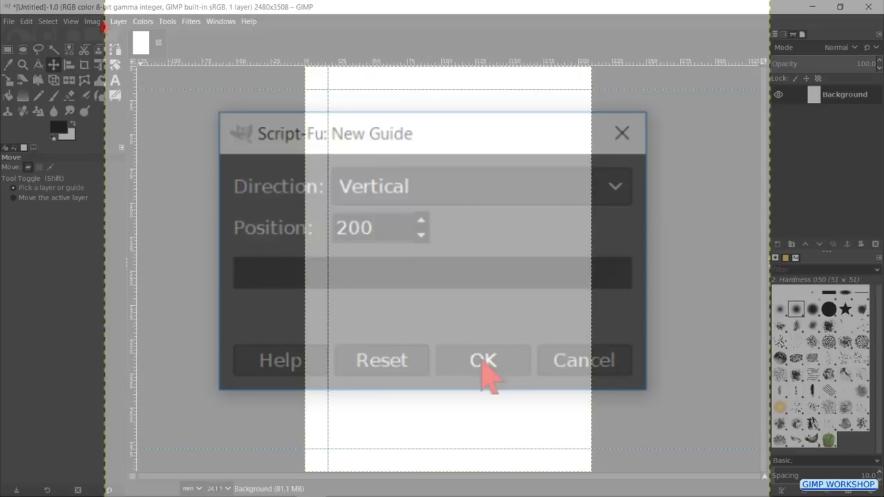
# Step: Add a second vertical guide at position 2280
pyautogui.click(101, 22)
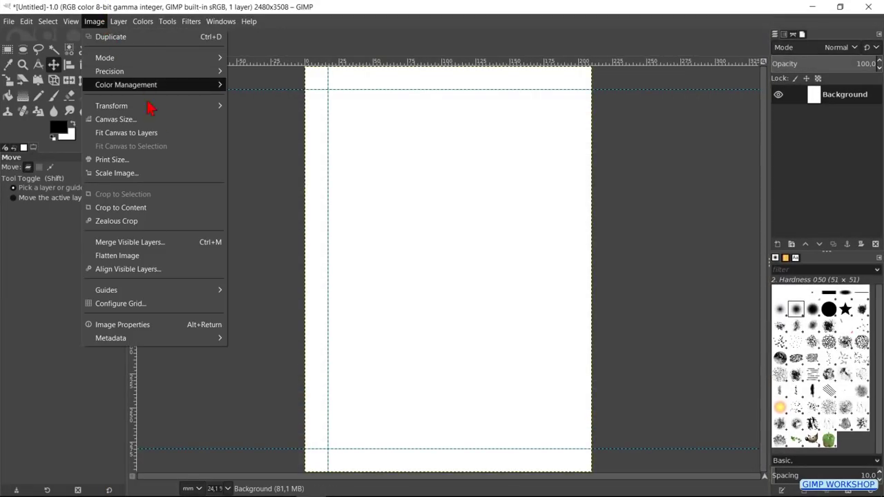
pyautogui.moveTo(207, 294)
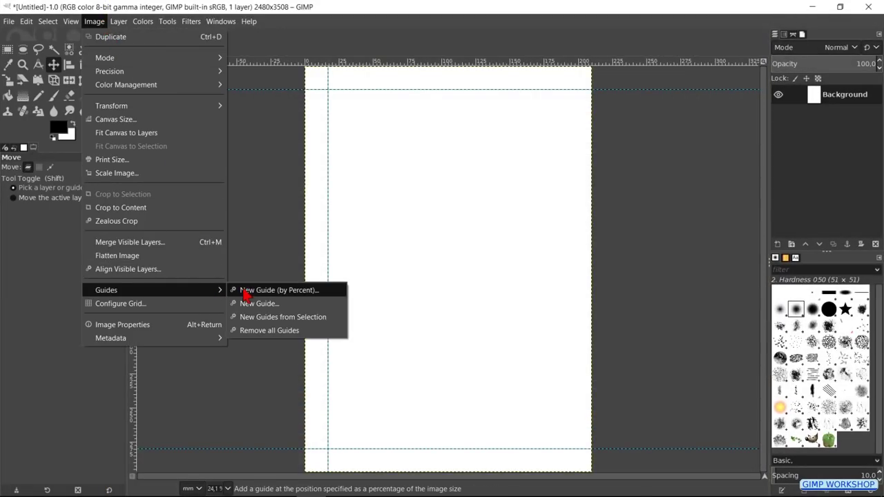
pyautogui.click(283, 304)
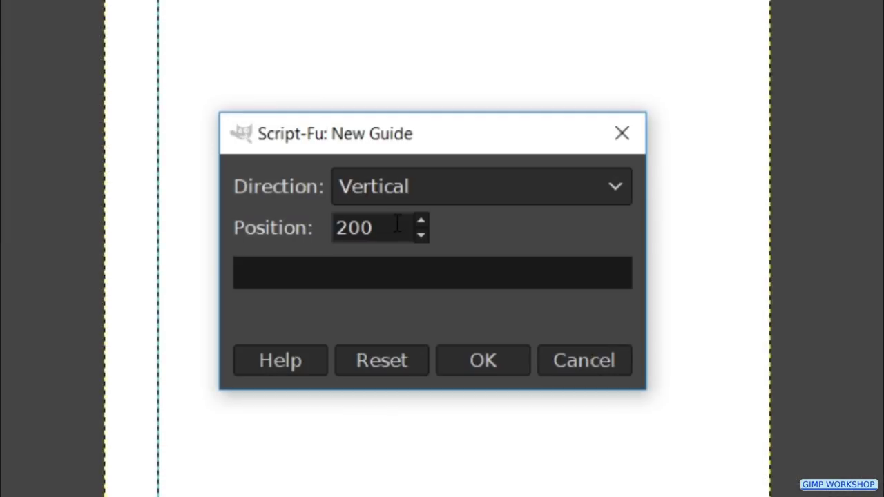
pyautogui.doubleClick(397, 228)
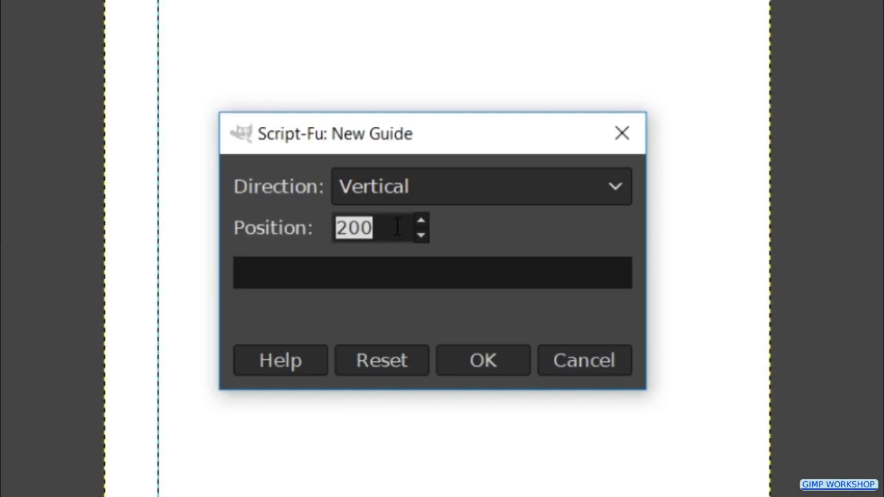
pyautogui.write('2280')
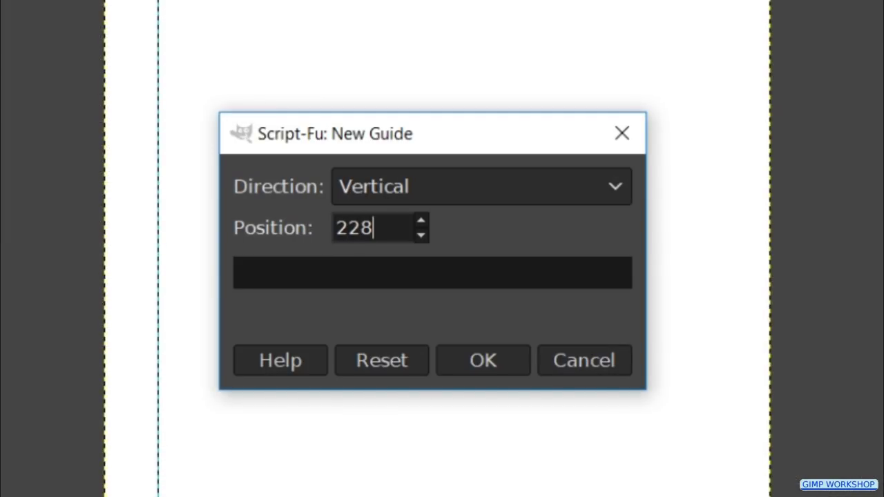
pyautogui.click(493, 362)
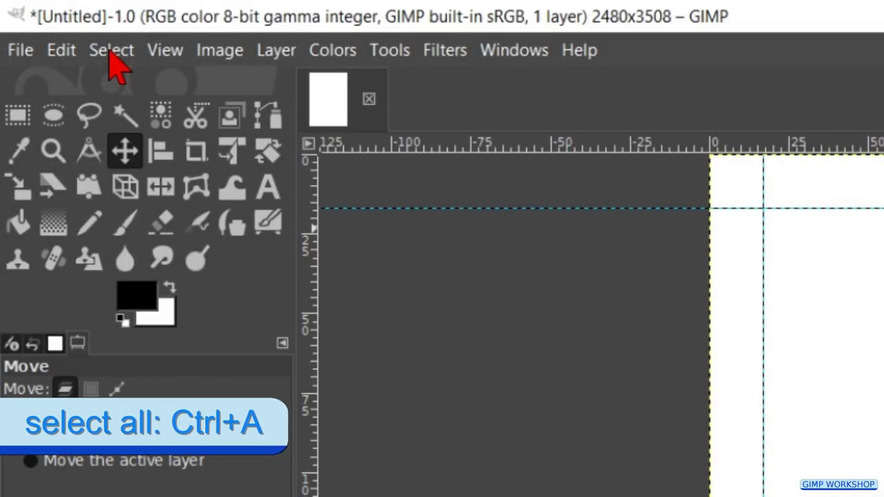
# Step: Select the whole image and convert the selection into a 100-pixel border with the Hard border style
pyautogui.click(111, 50)
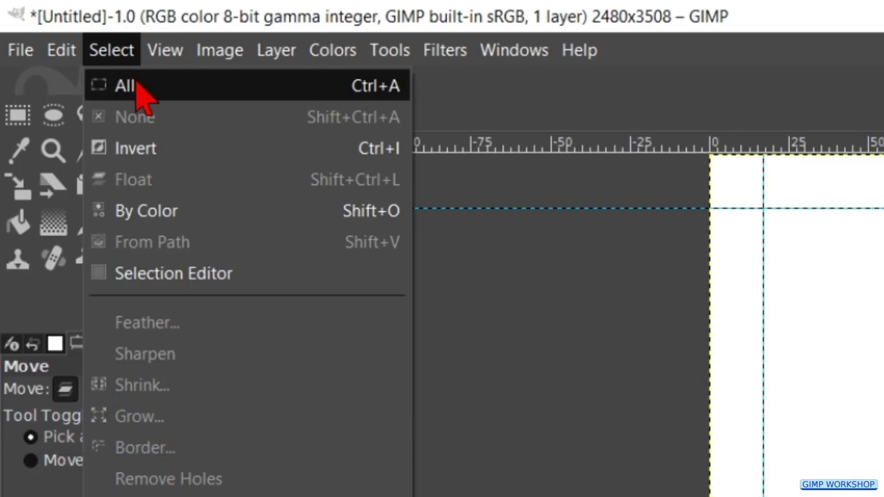
pyautogui.click(136, 85)
pyautogui.click(123, 50)
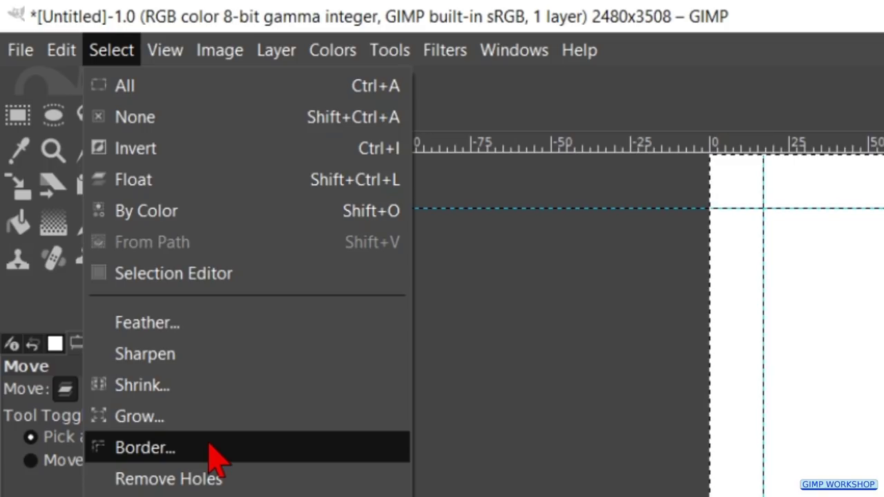
pyautogui.click(145, 447)
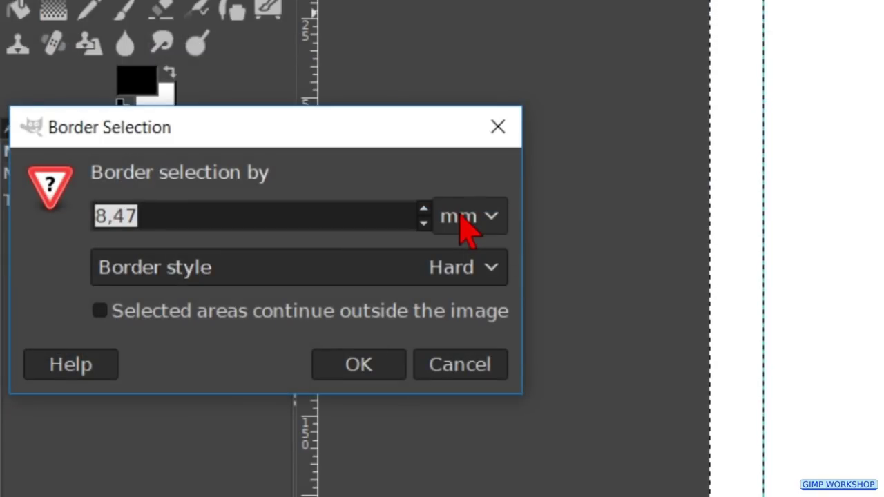
pyautogui.click(464, 220)
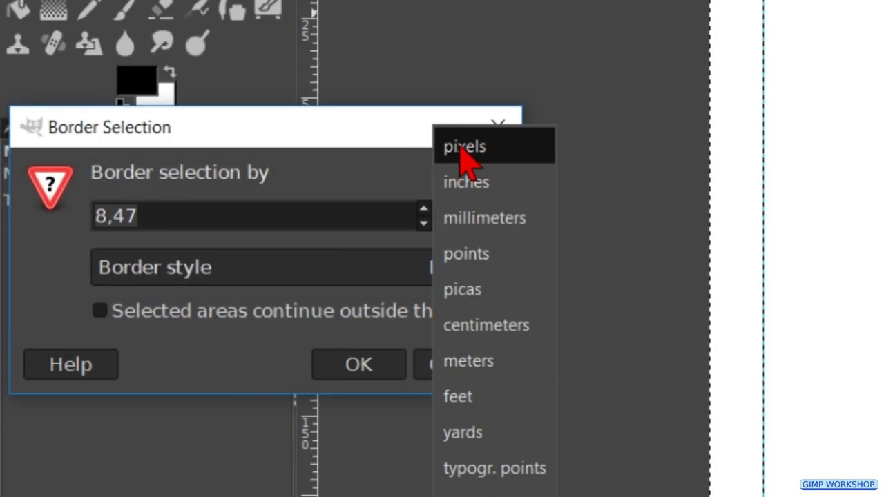
pyautogui.click(461, 147)
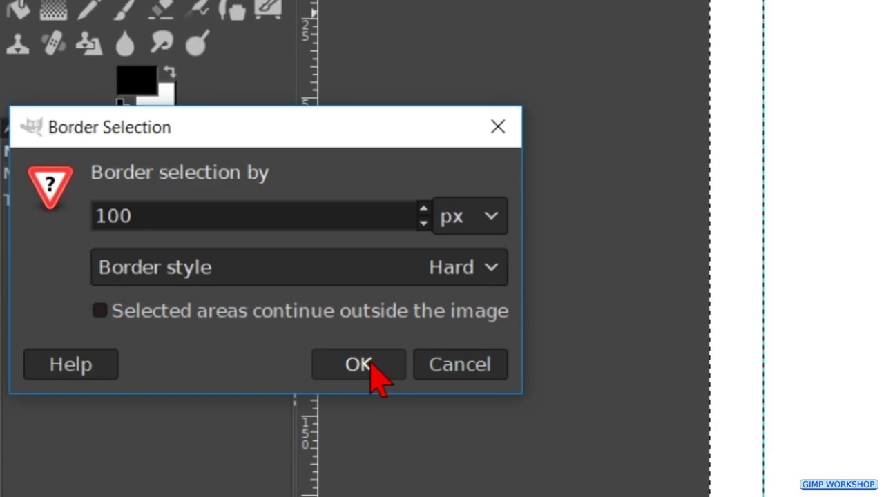
pyautogui.click(361, 364)
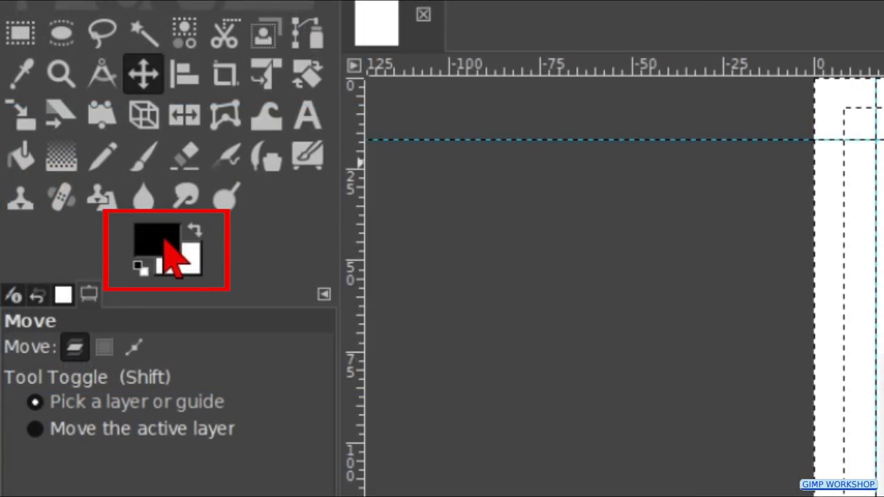
# Step: Set the foreground color to HTML notation 34578f, adding both the black and the new blue to the saved color swatches
pyautogui.click(169, 252)
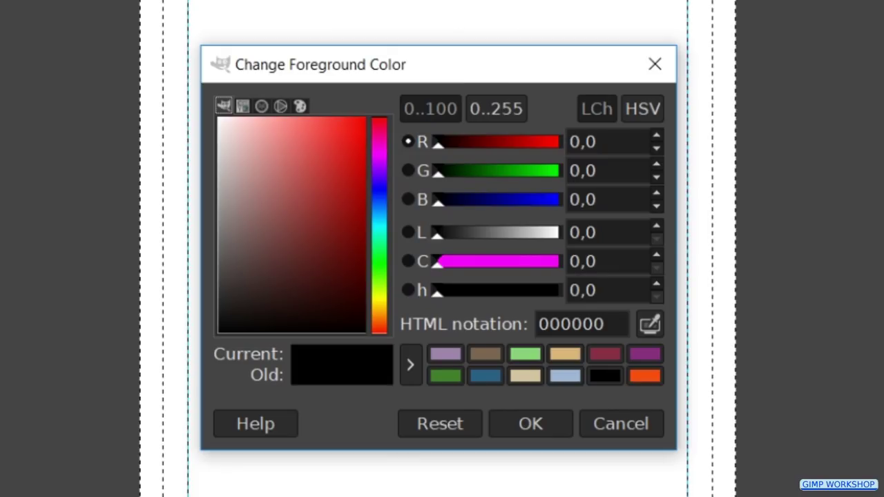
pyautogui.click(410, 364)
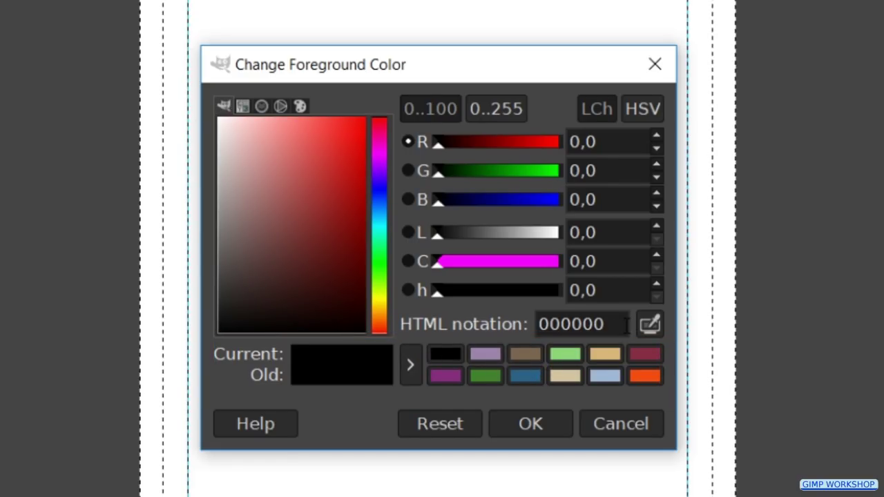
pyautogui.doubleClick(622, 325)
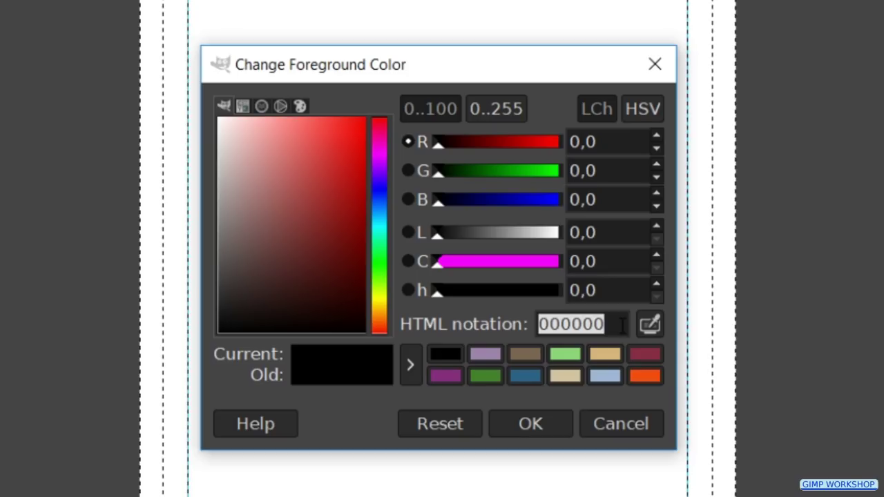
pyautogui.write('3')
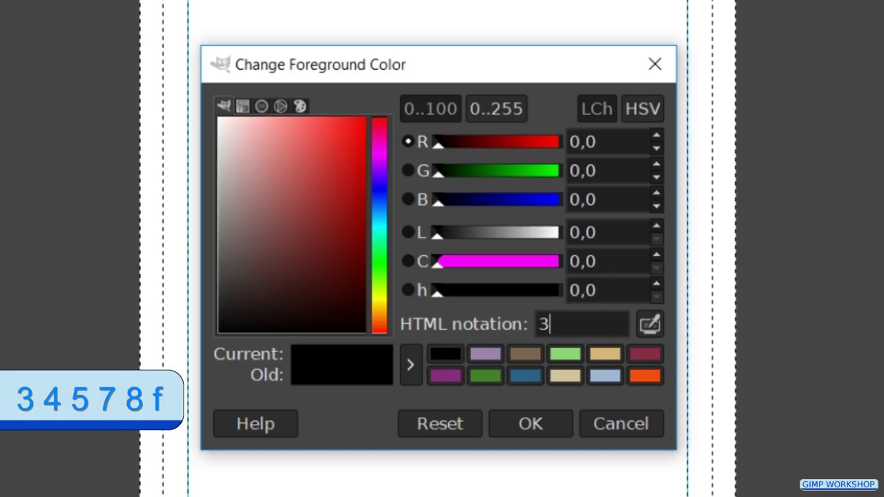
pyautogui.write('4')
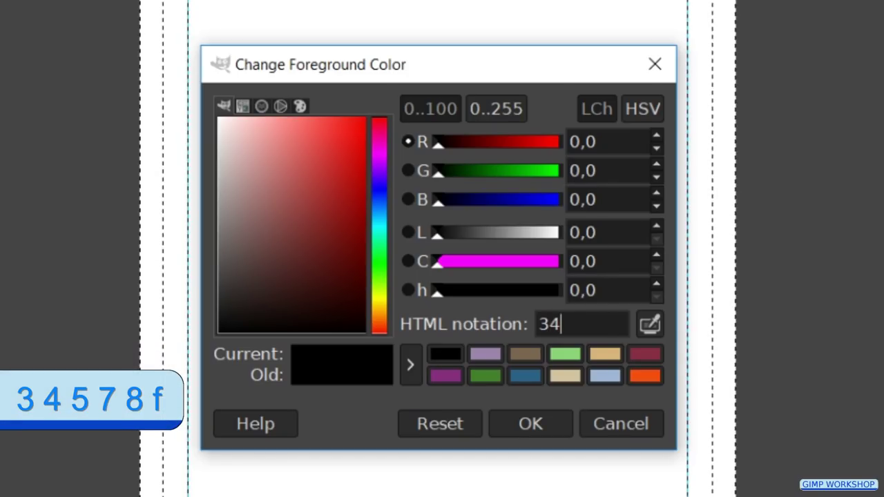
pyautogui.write('57')
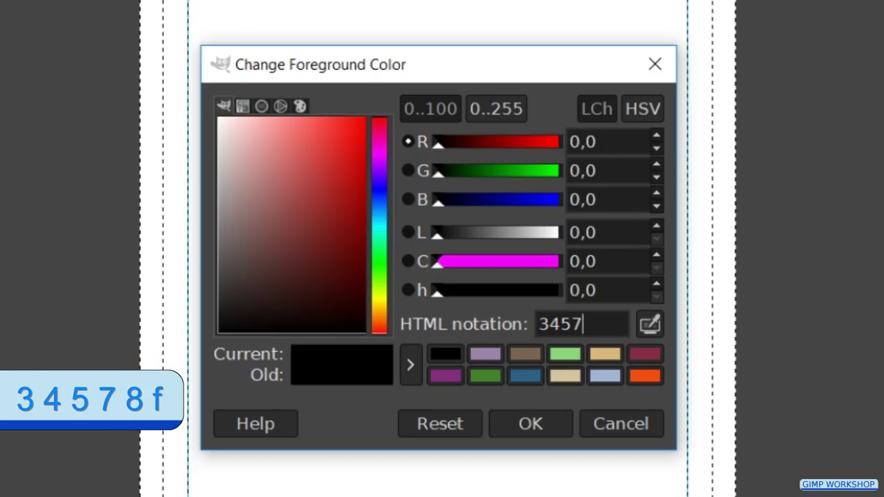
pyautogui.write('8')
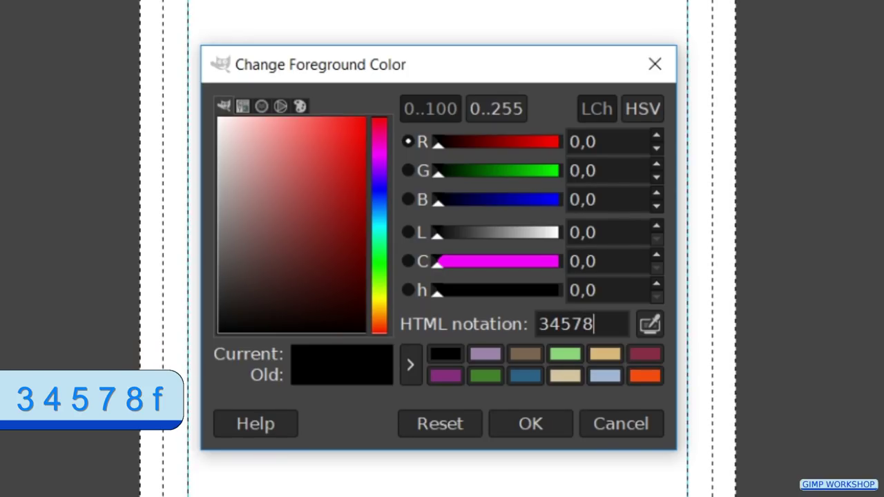
pyautogui.write('f')
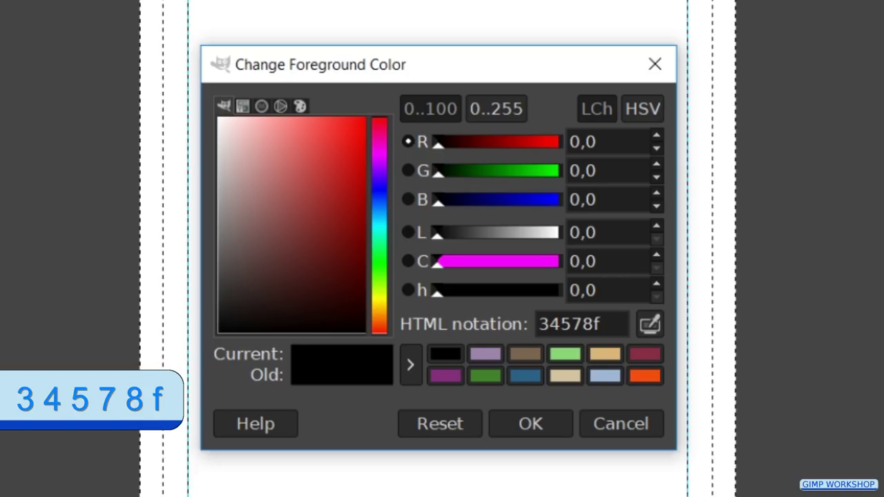
pyautogui.press('Return')
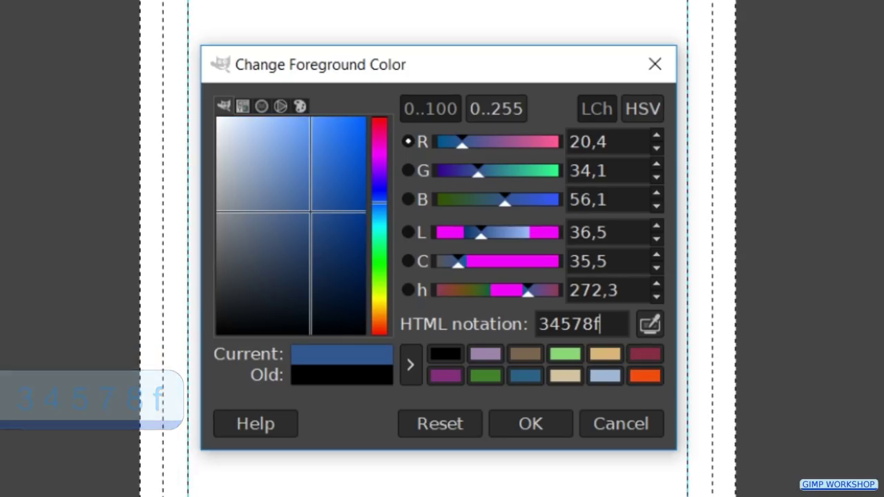
pyautogui.click(406, 377)
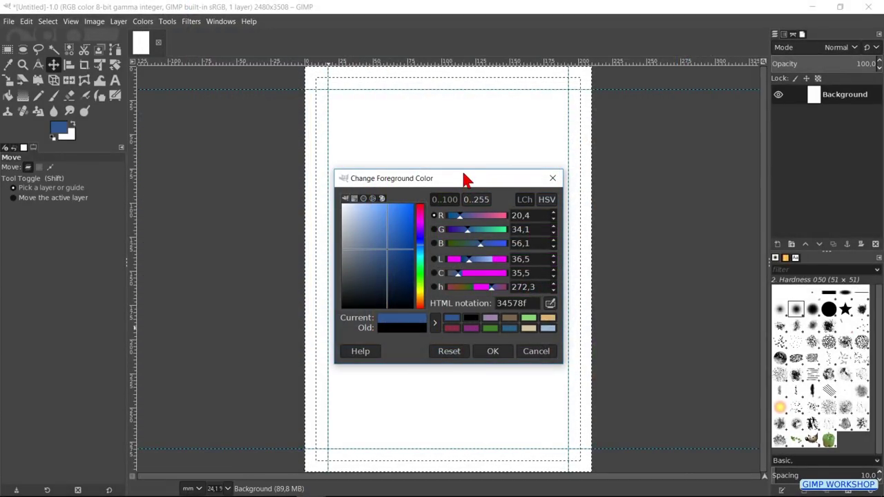
# Step: Fill the border selection with the blue foreground color, then clear the selection
pyautogui.moveTo(464, 180); pyautogui.dragTo(774, 295)
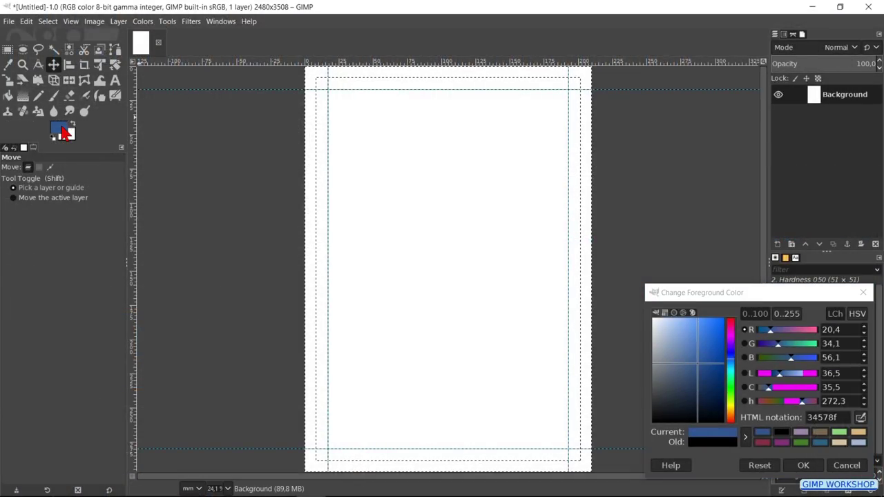
pyautogui.moveTo(63, 132); pyautogui.dragTo(391, 261)
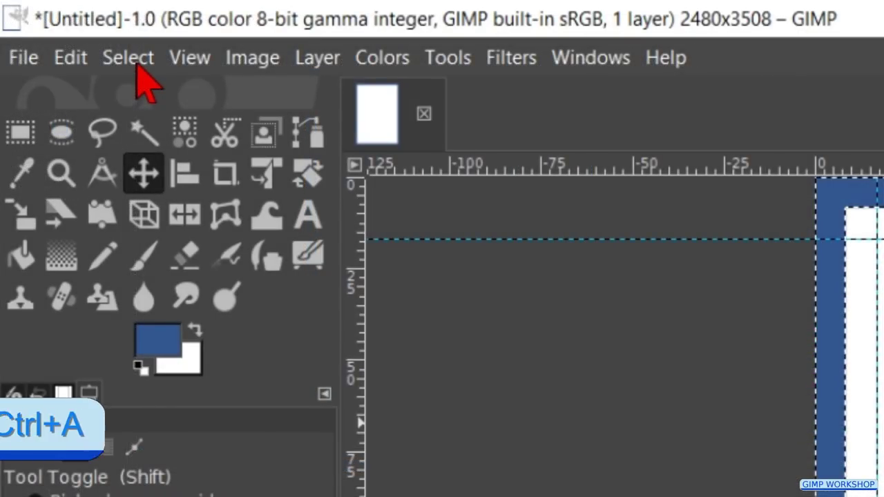
pyautogui.click(47, 21)
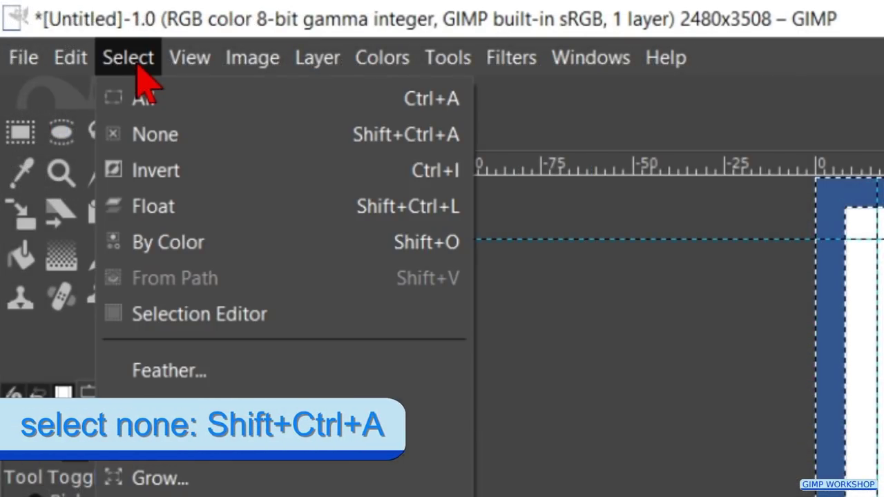
pyautogui.click(149, 138)
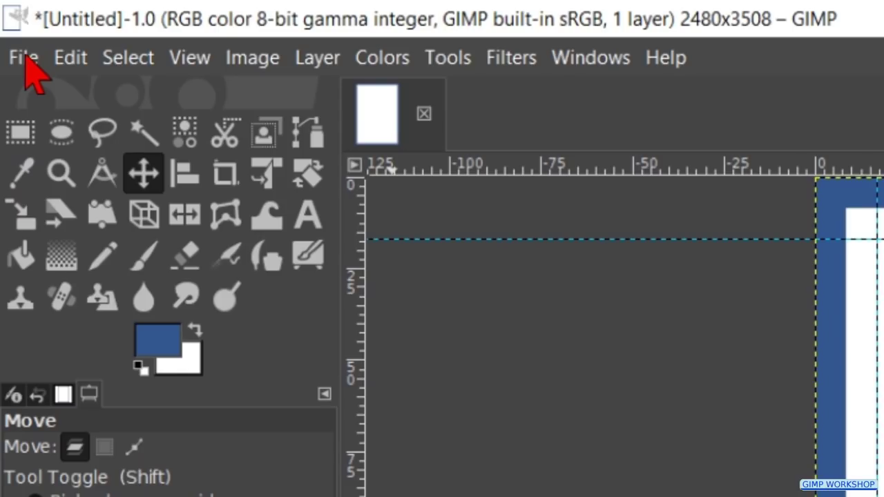
# Step: Open the image 01 pop out.png as a new layer in the page
pyautogui.click(25, 58)
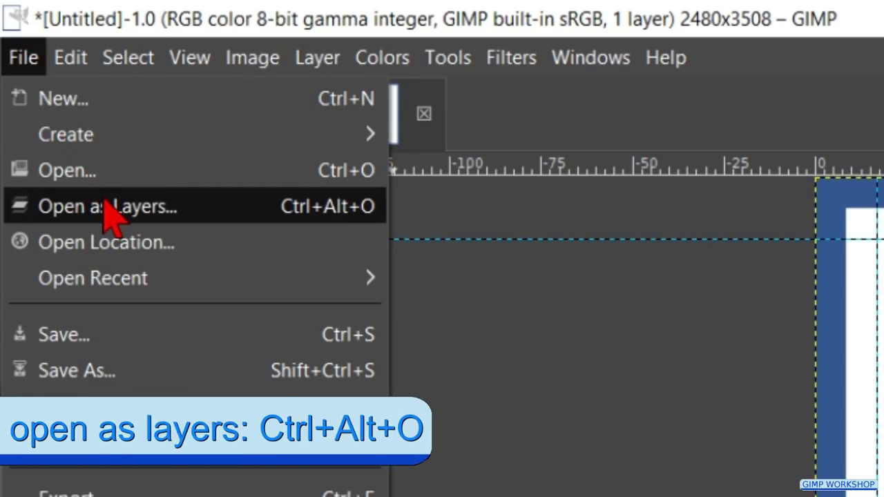
pyautogui.click(105, 206)
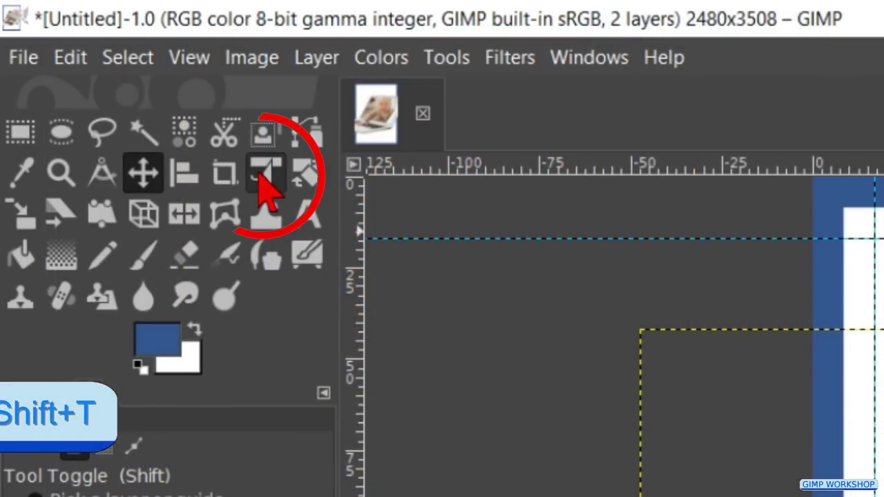
# Step: Scale the laptop photo layer proportionally to about 90% with Unified Transform, shift it slightly down, and apply the transformation
pyautogui.click(260, 178)
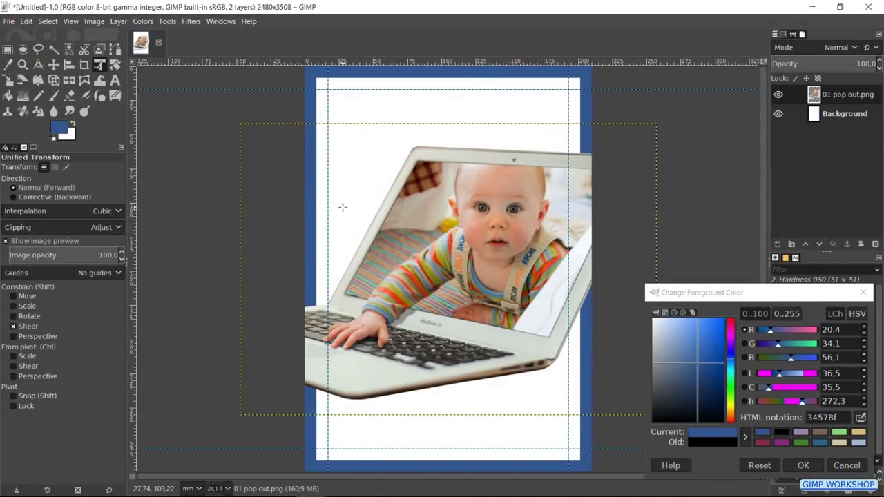
pyautogui.click(342, 207)
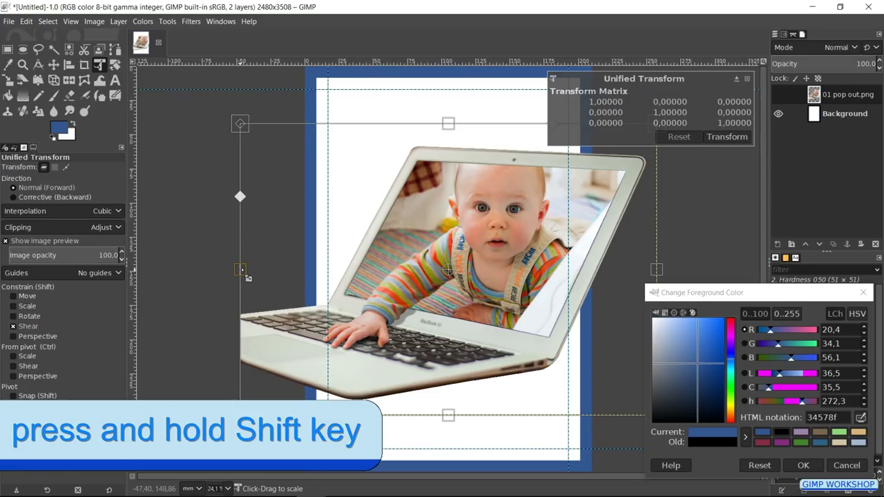
pyautogui.press('shift')
pyautogui.moveTo(241, 270); pyautogui.dragTo(276, 270)
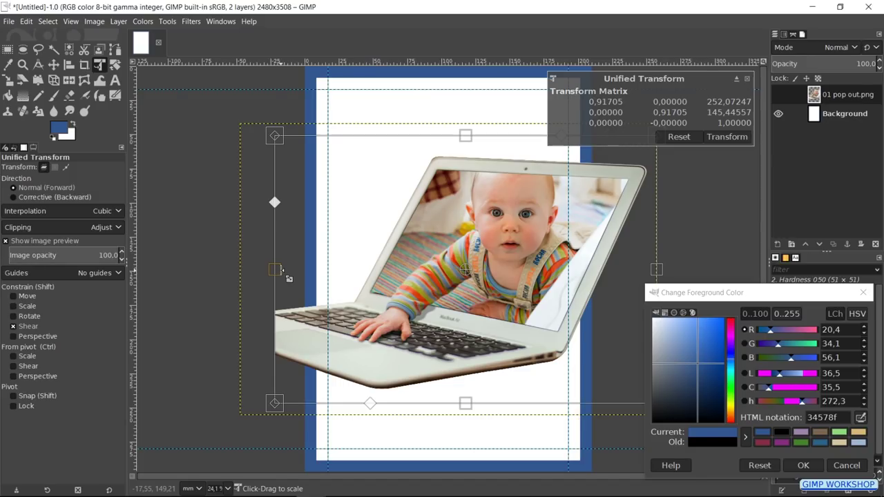
pyautogui.press('shift')
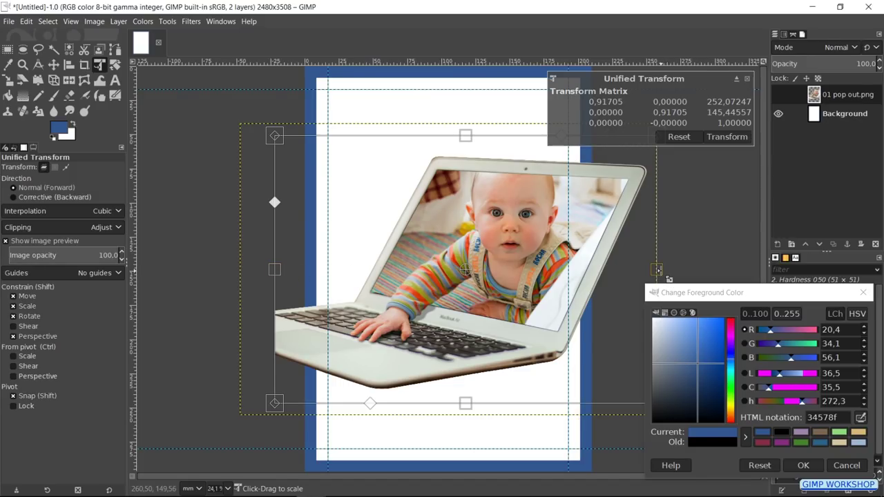
pyautogui.moveTo(658, 269)
pyautogui.mouseDown()
pyautogui.moveTo(627, 276)
pyautogui.moveTo(651, 279)
pyautogui.mouseUp()
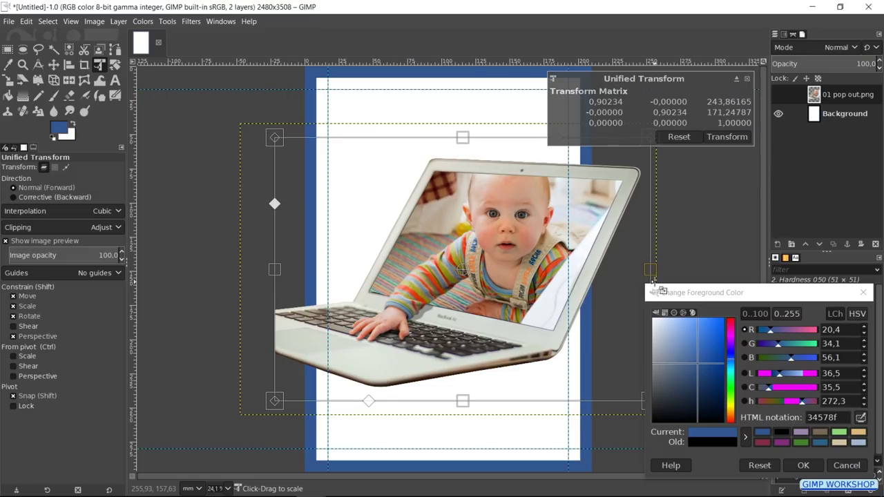
pyautogui.moveTo(592, 366)
pyautogui.mouseDown()
pyautogui.moveTo(590, 356)
pyautogui.moveTo(593, 384)
pyautogui.mouseUp()
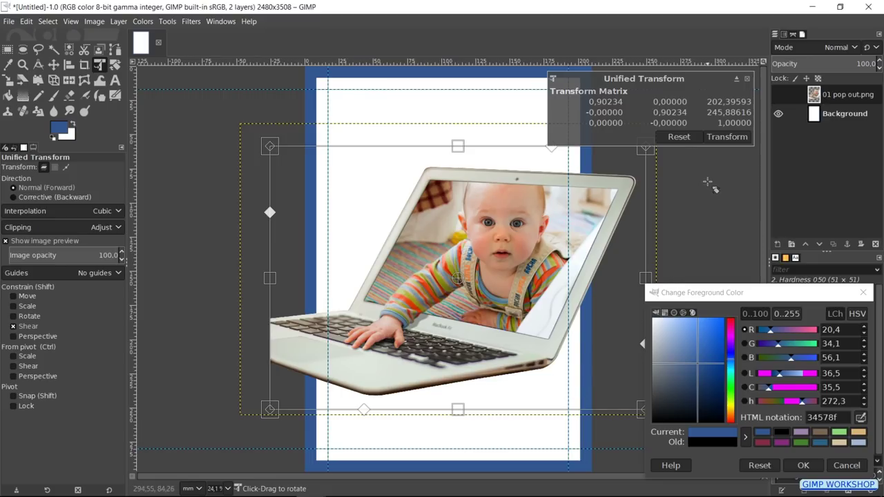
pyautogui.click(725, 138)
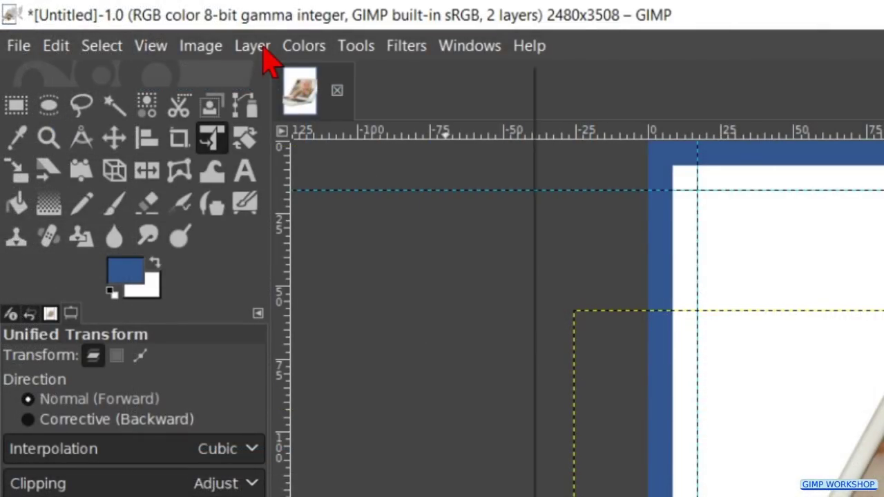
# Step: Resize the laptop layer's boundary to the image size and set the foreground color to the saved black swatch
pyautogui.click(120, 22)
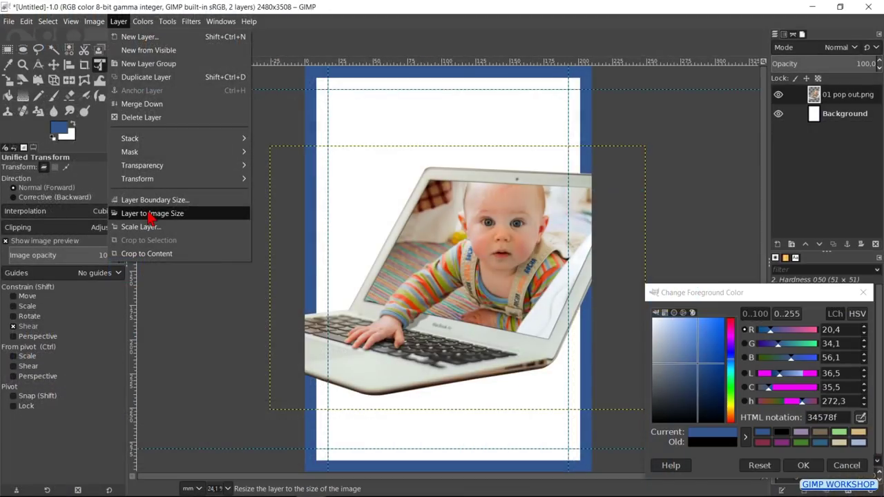
pyautogui.click(150, 214)
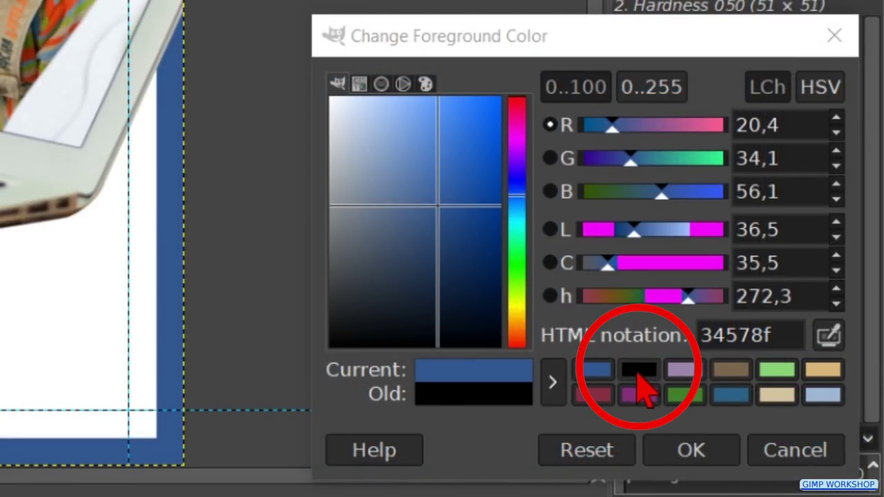
pyautogui.click(637, 373)
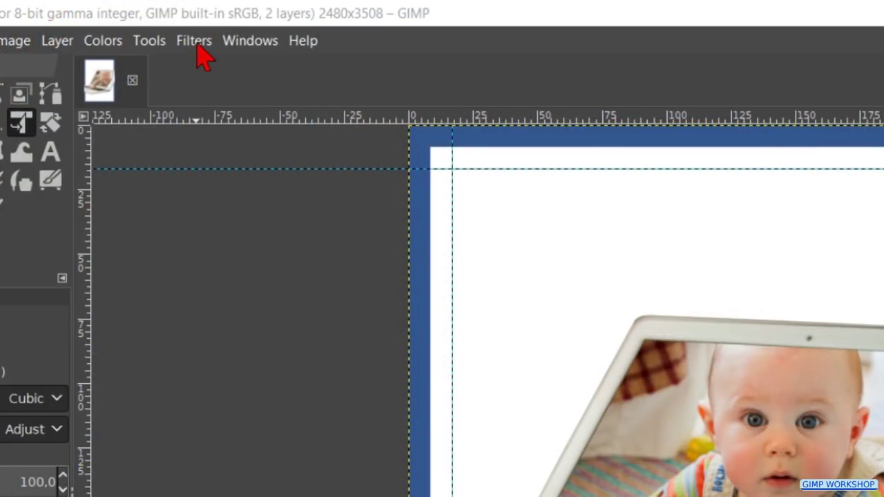
# Step: Apply a Long Shadow filter to the laptop layer with the Fading style and an angle of 90, comparing it with the preview off
pyautogui.click(198, 50)
pyautogui.moveTo(309, 266)
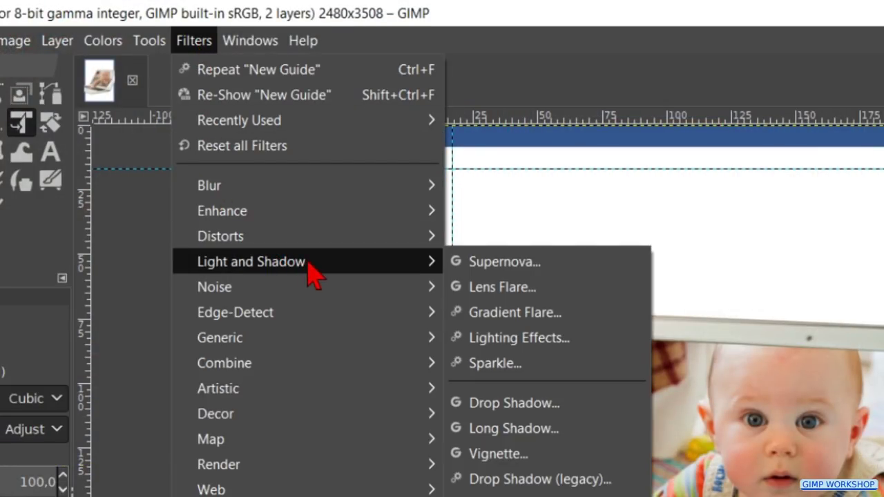
pyautogui.click(513, 428)
pyautogui.click(240, 147)
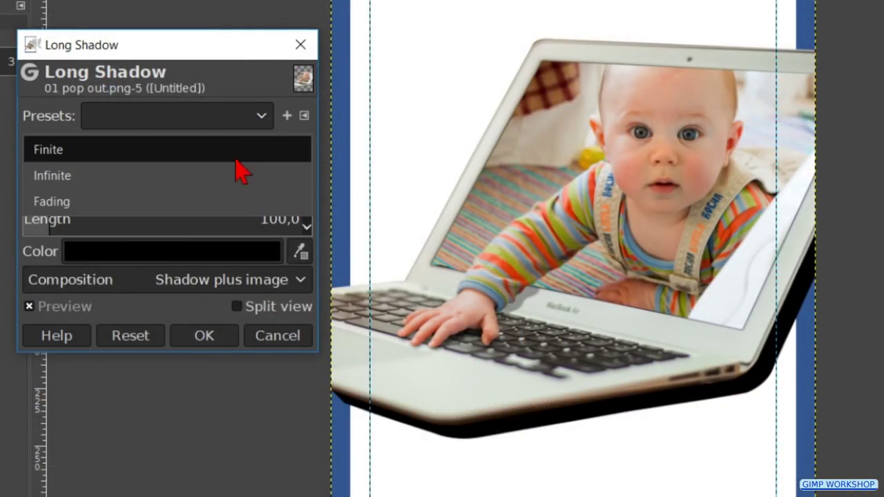
pyautogui.click(242, 204)
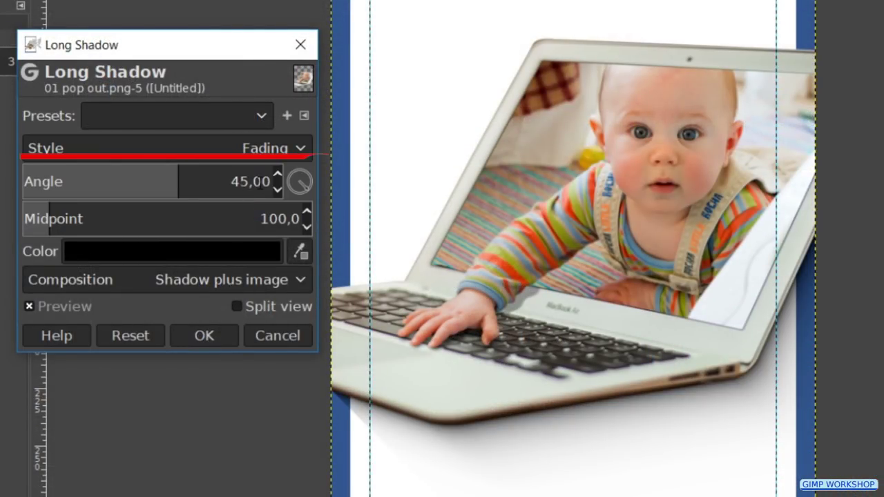
pyautogui.click(261, 182)
pyautogui.write('90')
pyautogui.press('Return')
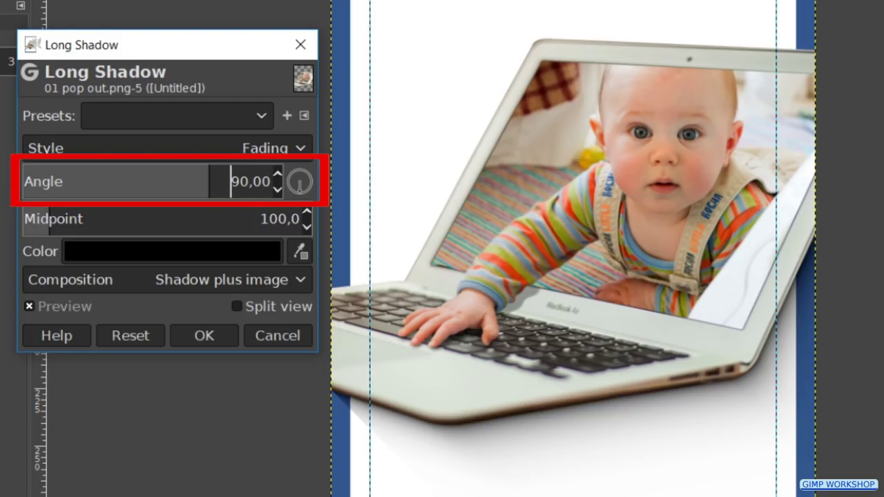
pyautogui.click(73, 313)
pyautogui.click(74, 314)
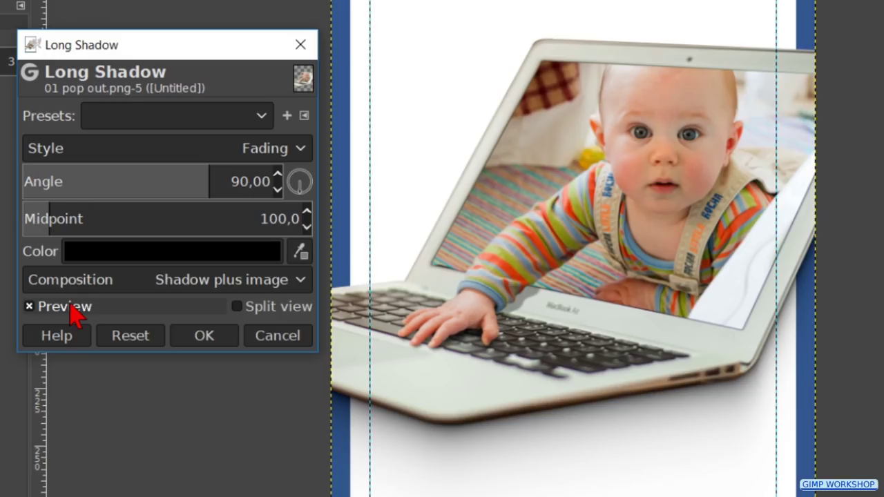
pyautogui.click(196, 338)
# Step: Set up the Text tool with the BN Machine font at a size of 88 px
pyautogui.click(311, 218)
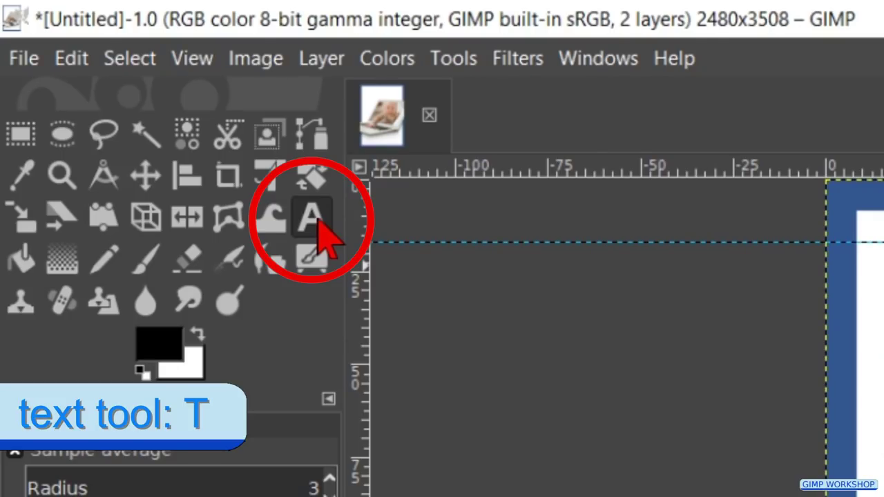
pyautogui.click(311, 217)
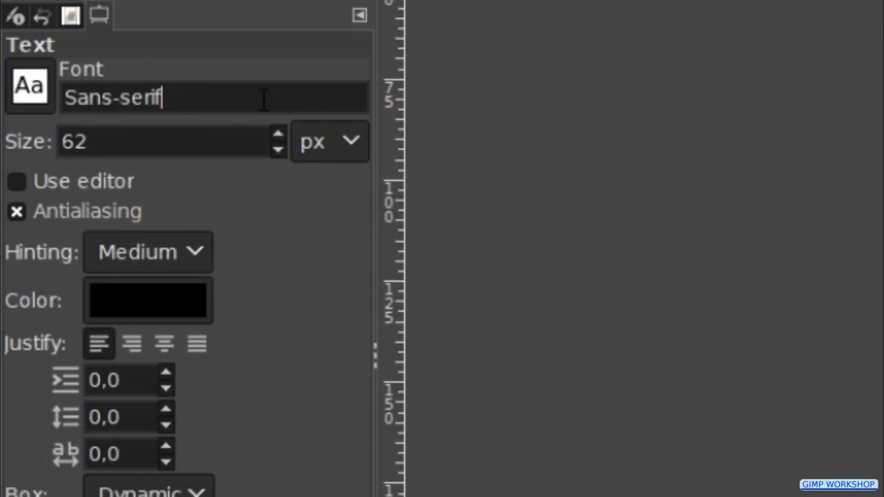
pyautogui.tripleClick(245, 477)
pyautogui.write('bn')
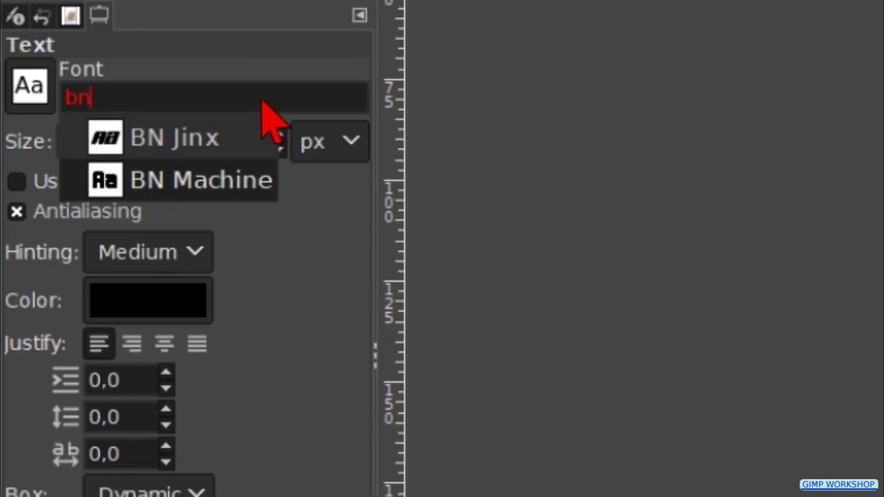
pyautogui.press('Down')
pyautogui.press('Return')
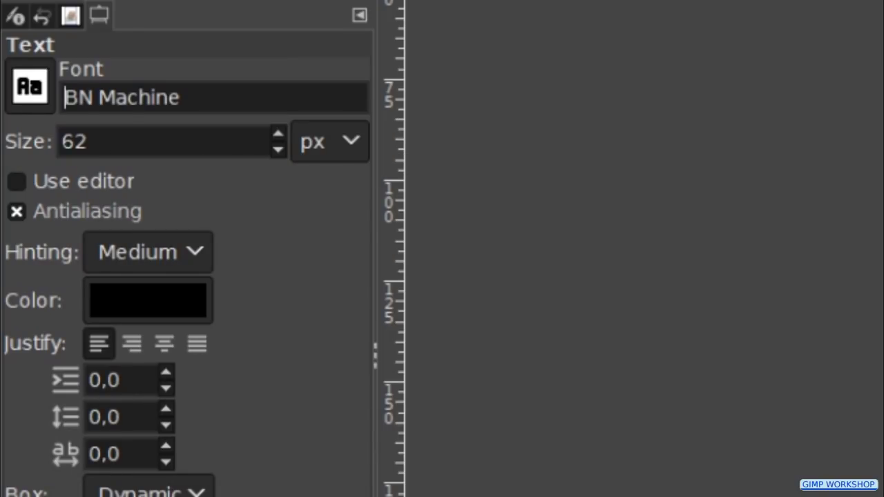
pyautogui.tripleClick(137, 145)
pyautogui.write('88')
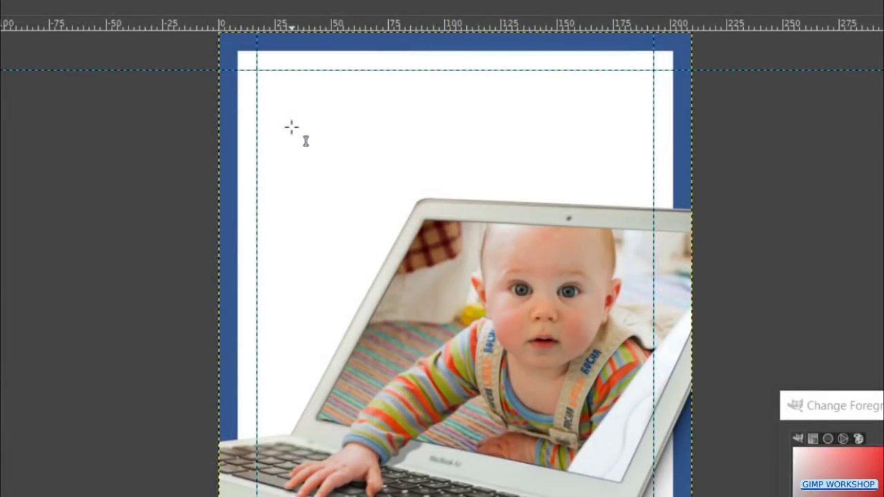
# Step: Add the text "GNU IMAGE MANIPULATION PROGRAM" above the laptop and set its direction to Vertical, right to left (upright orientation)
pyautogui.click(291, 127)
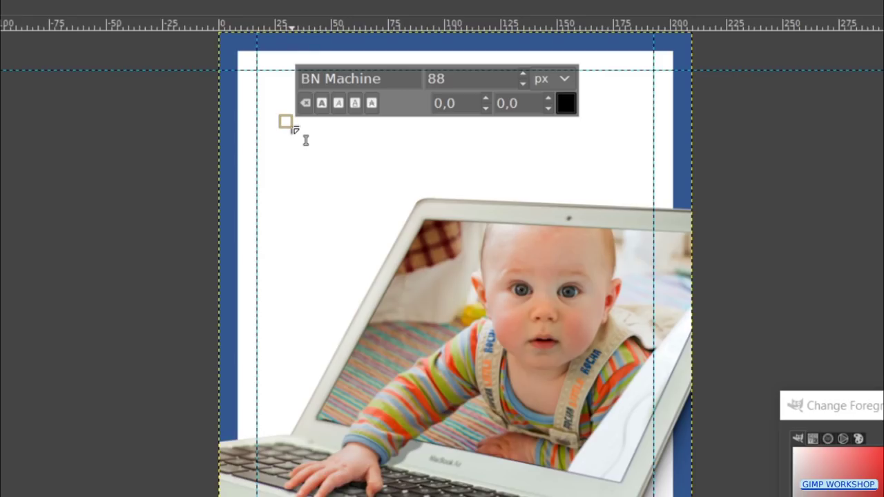
pyautogui.write('GN')
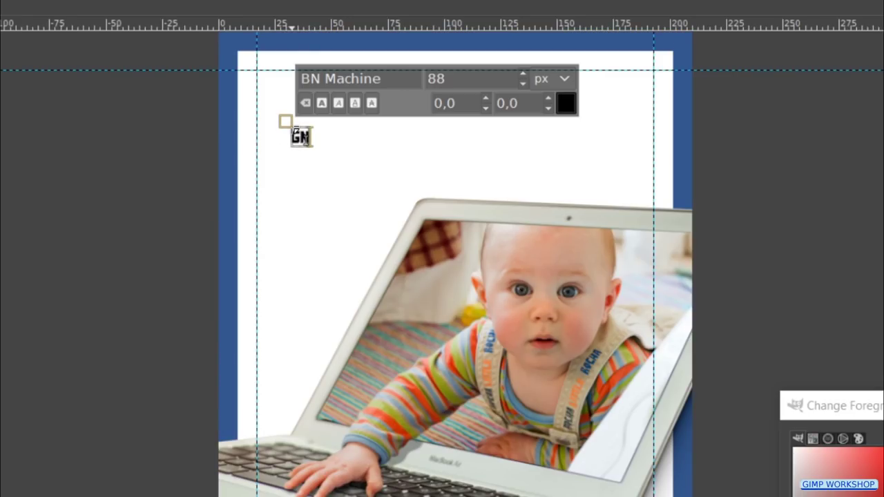
pyautogui.write('U IMA')
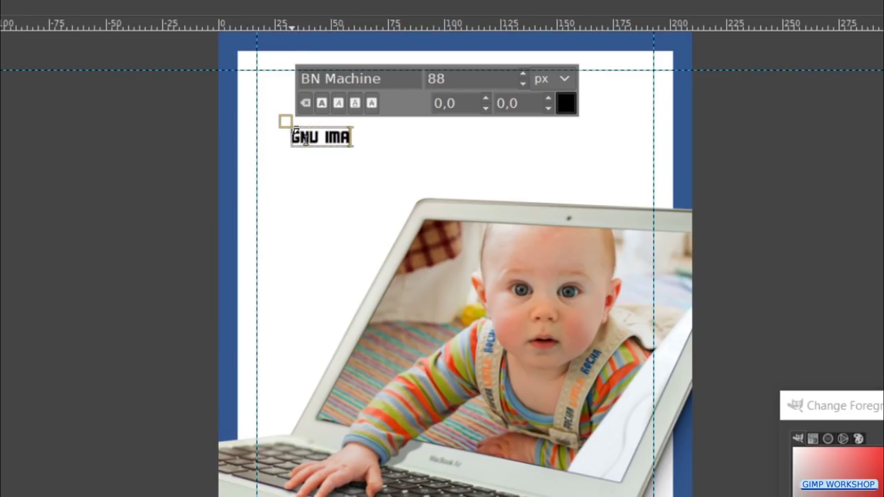
pyautogui.write('GE MANI')
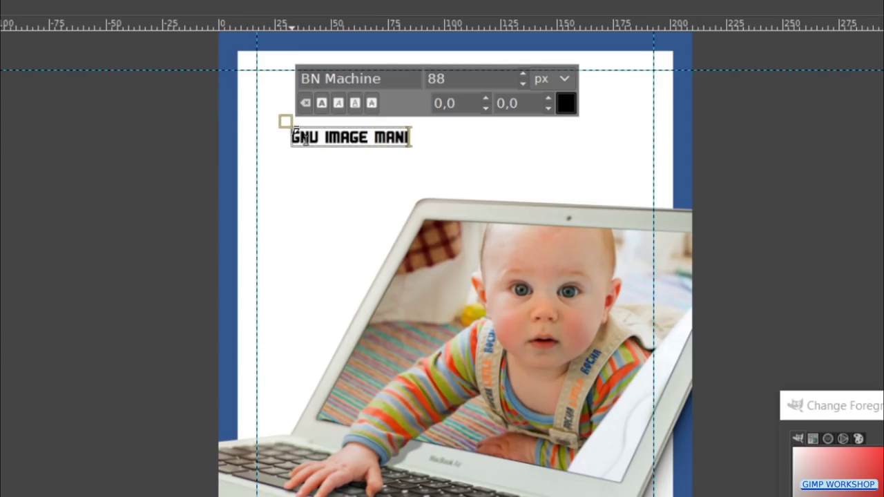
pyautogui.write('PULATI')
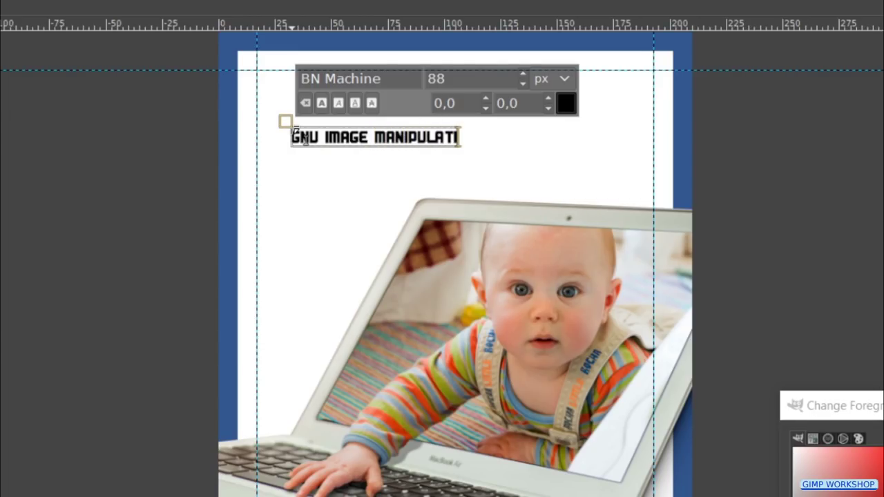
pyautogui.write('ON PRO')
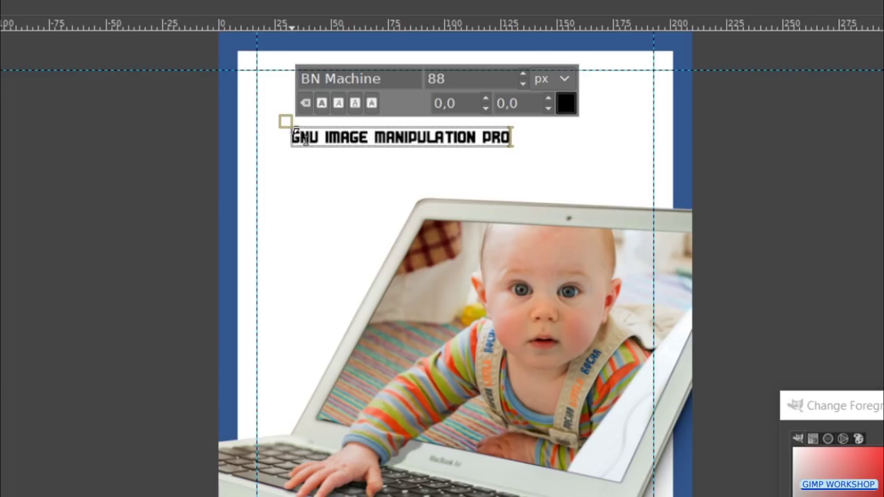
pyautogui.write('GRAM')
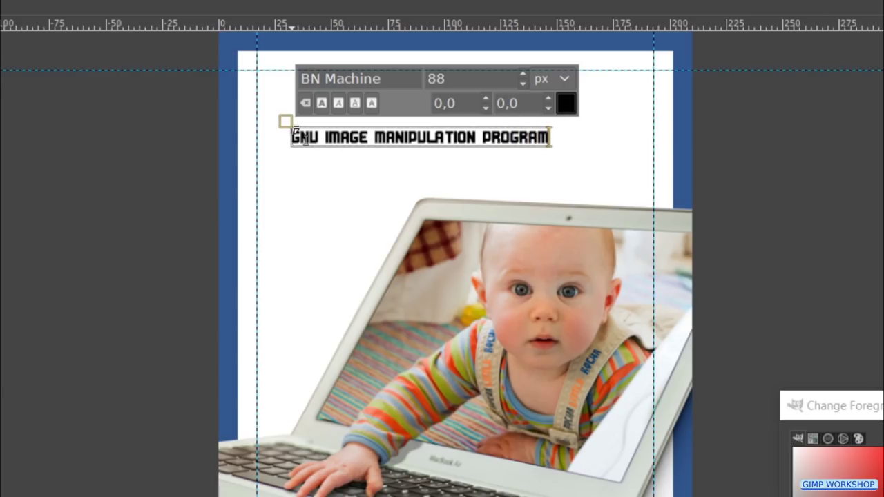
pyautogui.rightClick(372, 145)
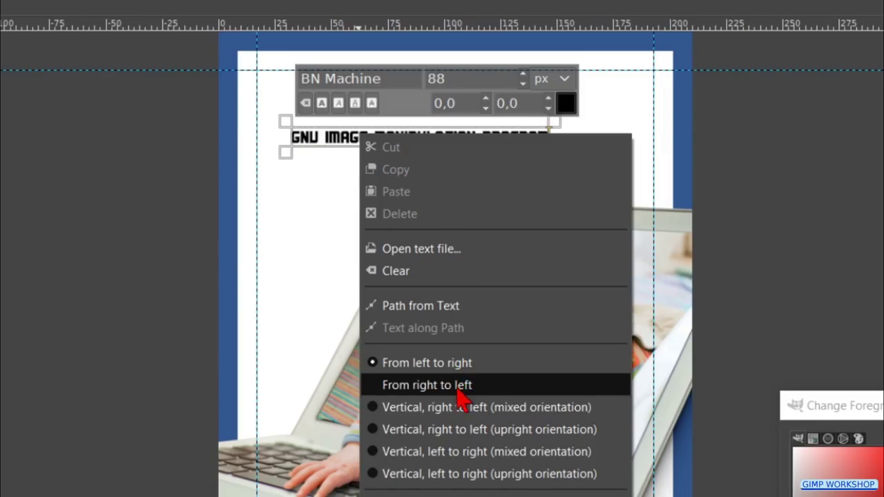
pyautogui.click(453, 431)
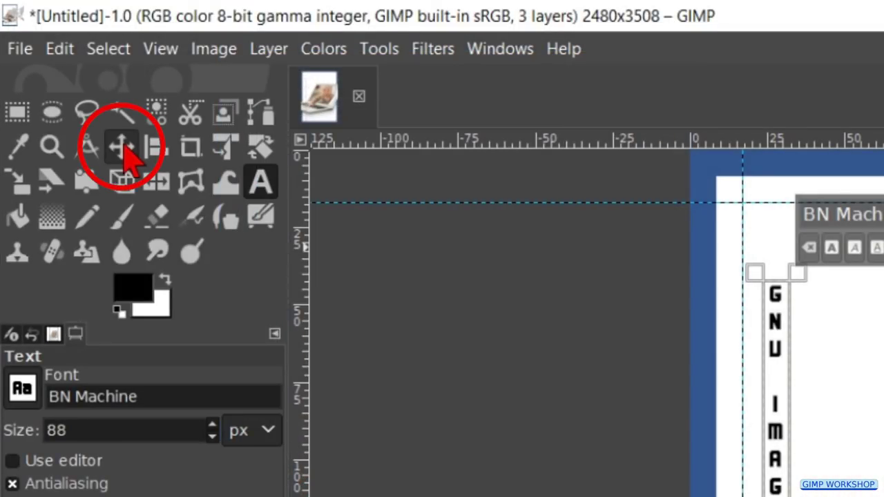
# Step: Set the Move tool to move the active layer and crop the vertical text layer to its content
pyautogui.click(121, 146)
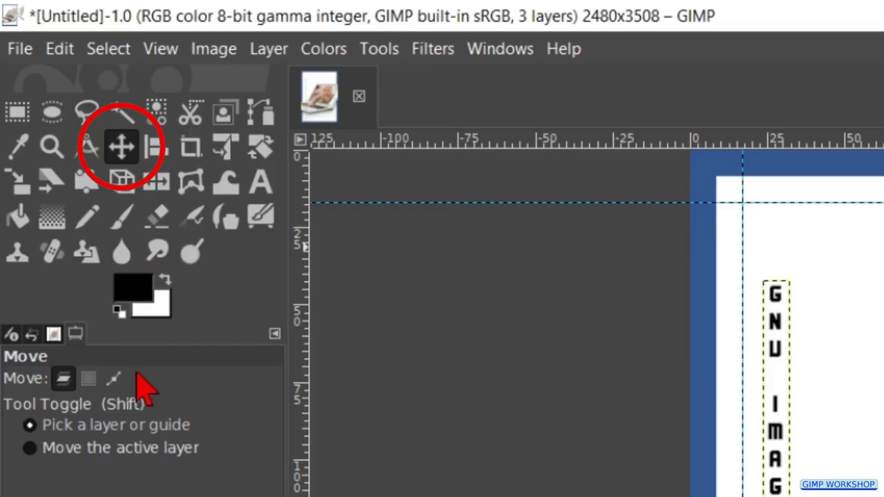
pyautogui.click(142, 445)
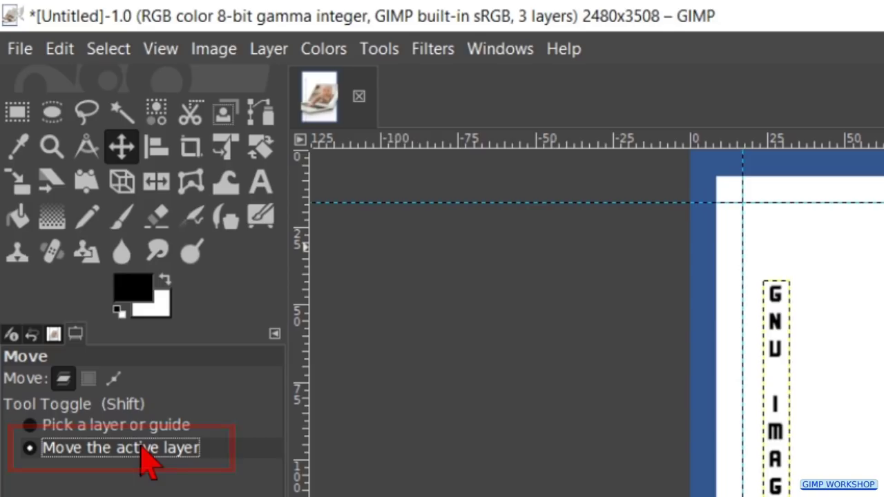
pyautogui.click(256, 55)
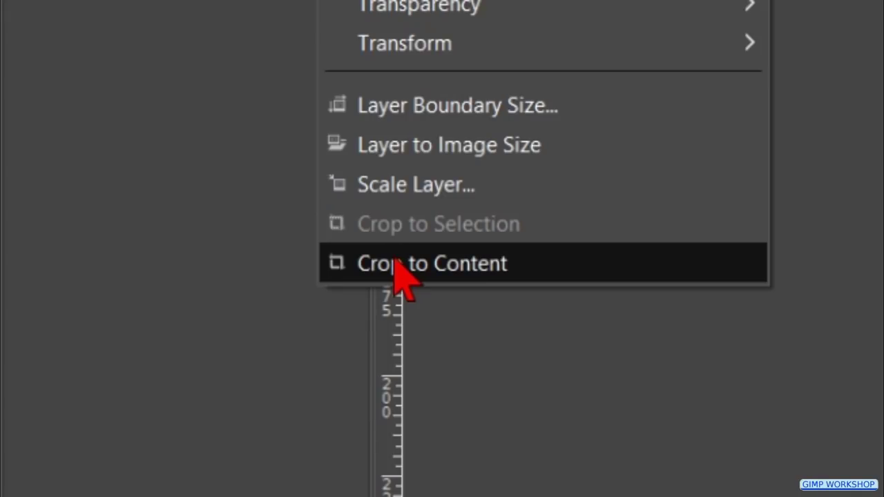
pyautogui.click(399, 263)
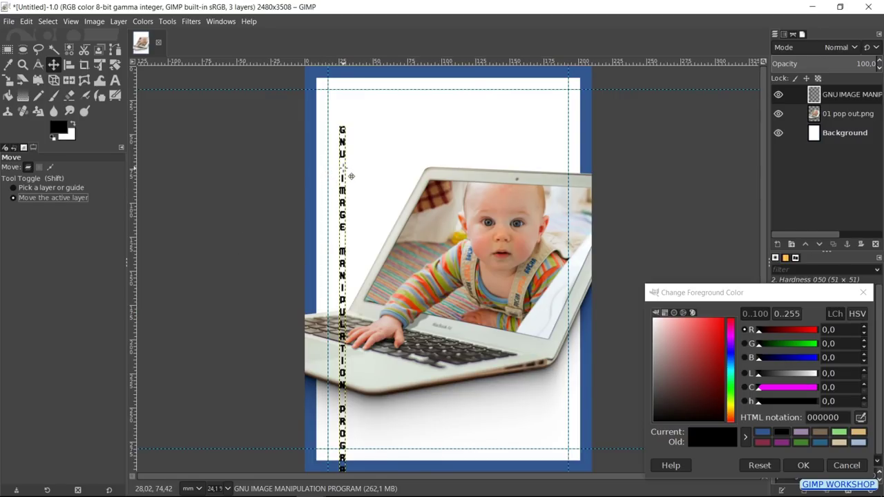
# Step: Move the vertical text to the page's upper-left guide intersection and check its alignment up close
pyautogui.moveTo(351, 177); pyautogui.dragTo(339, 138)
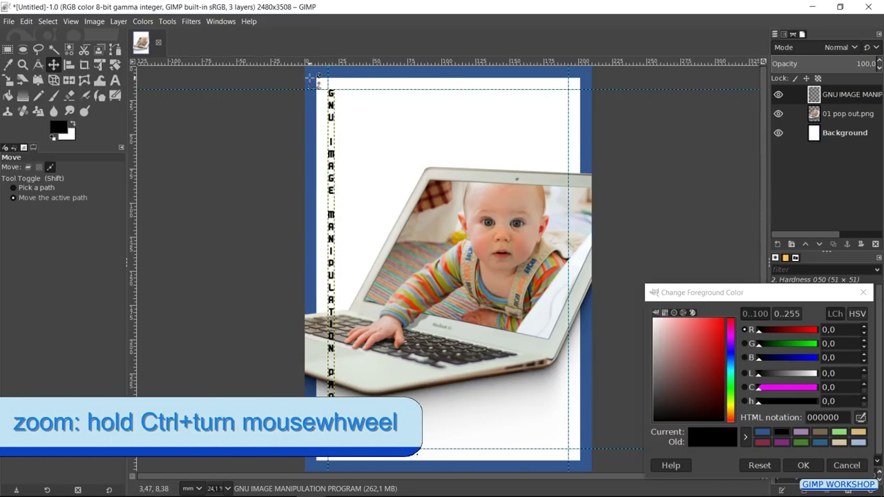
pyautogui.keyDown('ctrl'); pyautogui.scroll(1, 315, 81); pyautogui.keyUp('ctrl')
pyautogui.keyDown('ctrl'); pyautogui.scroll(2, 315, 81); pyautogui.keyUp('ctrl')
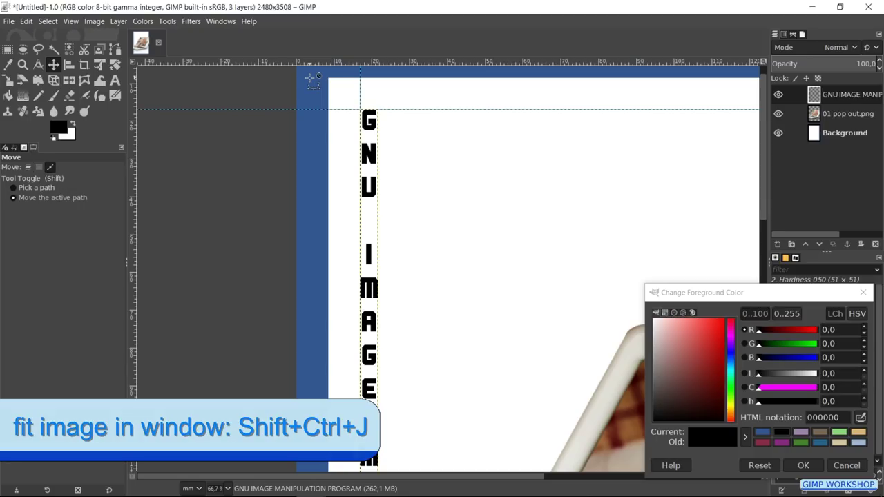
pyautogui.hotkey('shift', 'ctrl', 'j')
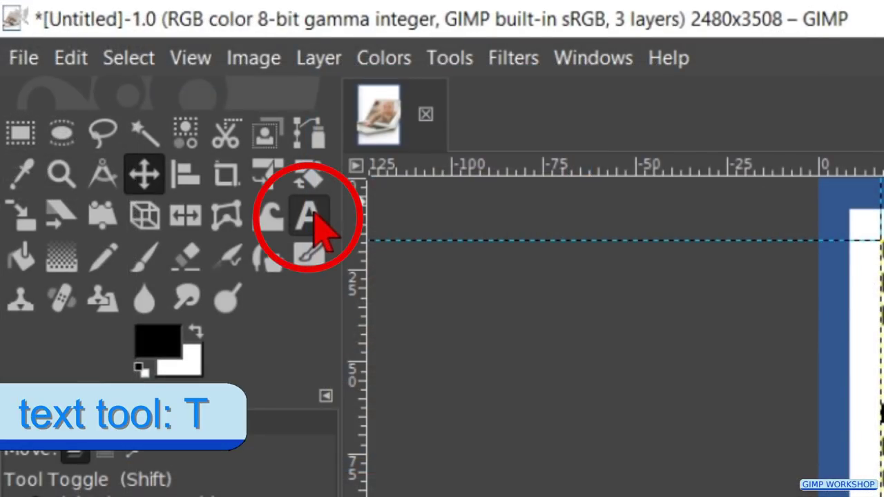
# Step: Activate the Text tool, set the foreground color to fb4811 and save it to the color swatches
pyautogui.click(311, 217)
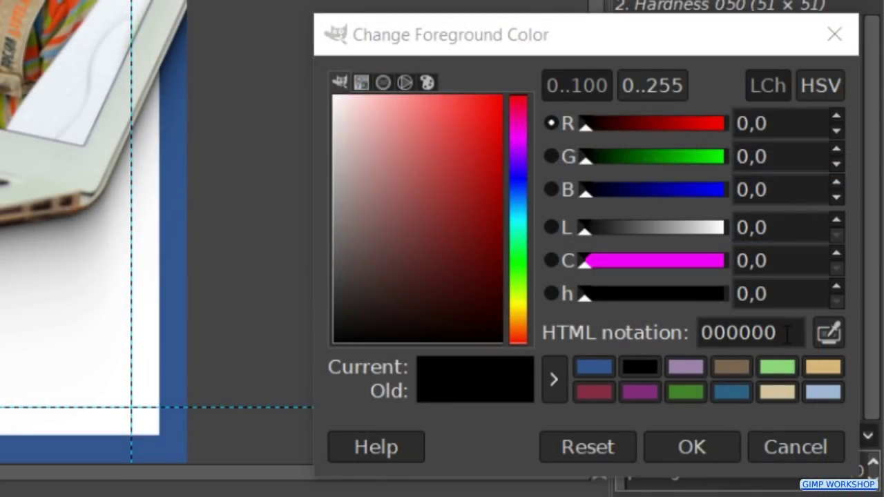
pyautogui.doubleClick(787, 334)
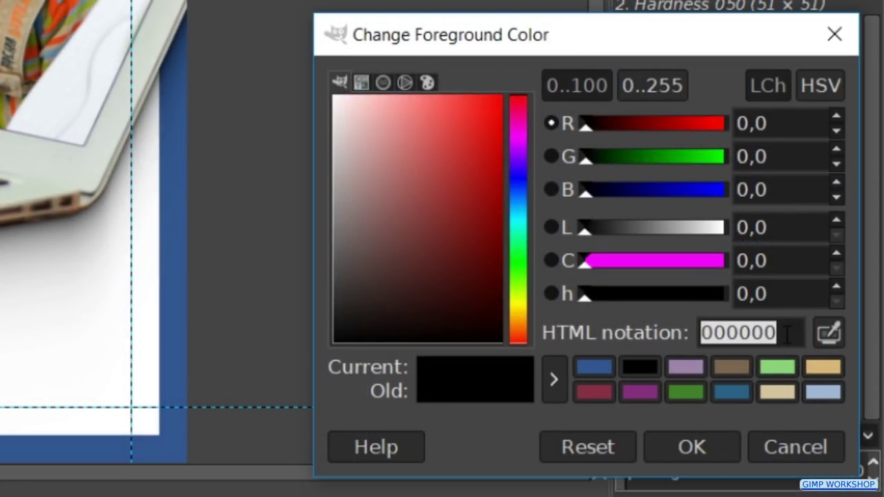
pyautogui.press('BackSpace')
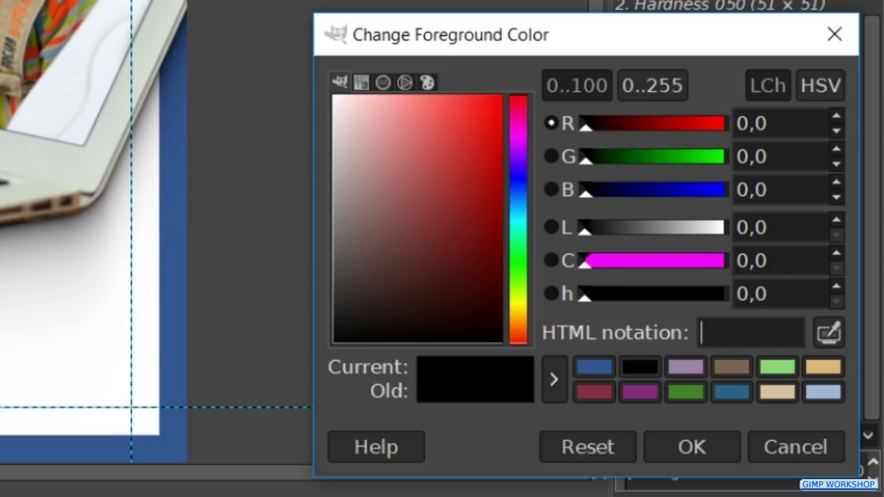
pyautogui.write('f')
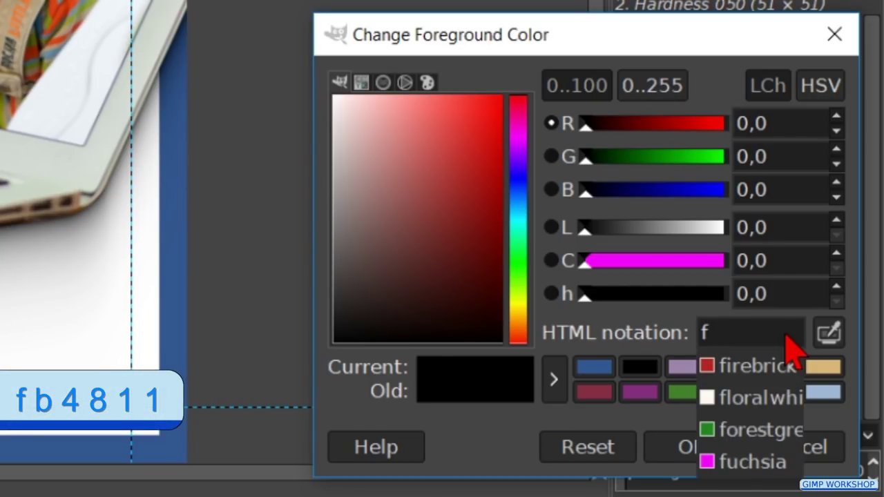
pyautogui.write('b4')
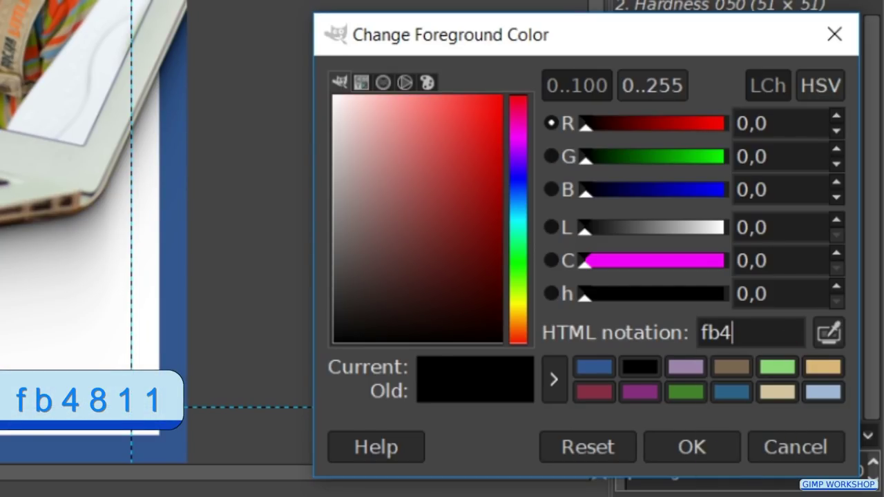
pyautogui.write('811')
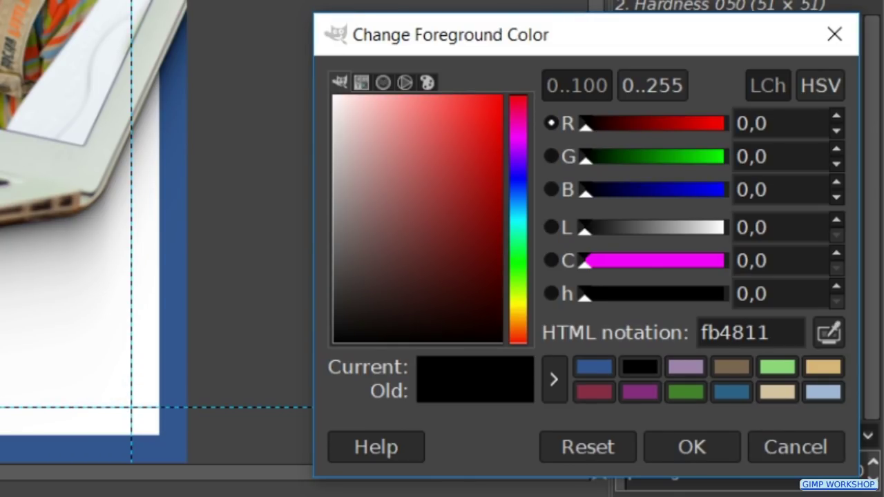
pyautogui.press('Return')
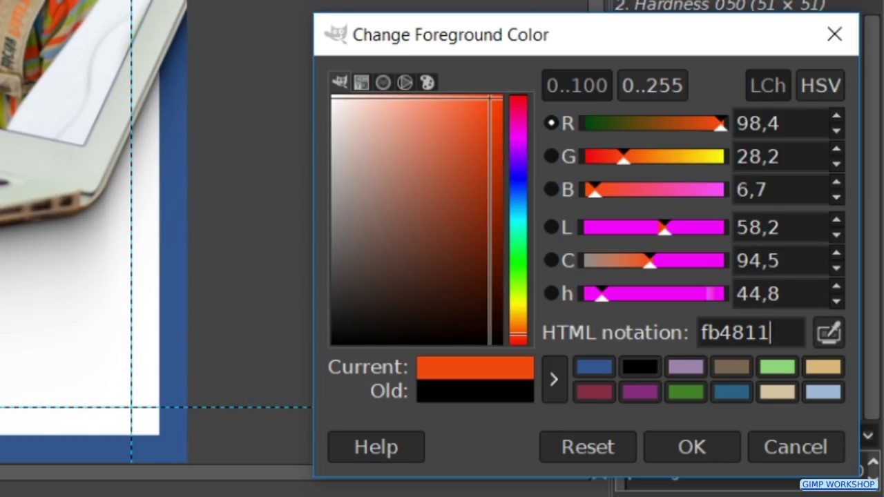
pyautogui.click(556, 381)
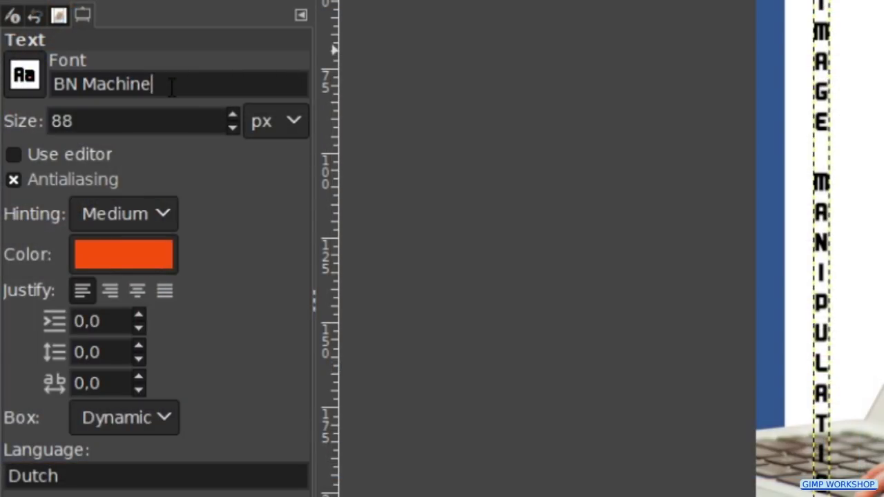
# Step: Set the Text tool's font to Bahnschrift Bold Condensed at a size of 550 px
pyautogui.hotkey('ctrl', 'shift', 'Left')
pyautogui.hotkey('ctrl', 'shift', 'Left')
pyautogui.write('bahn')
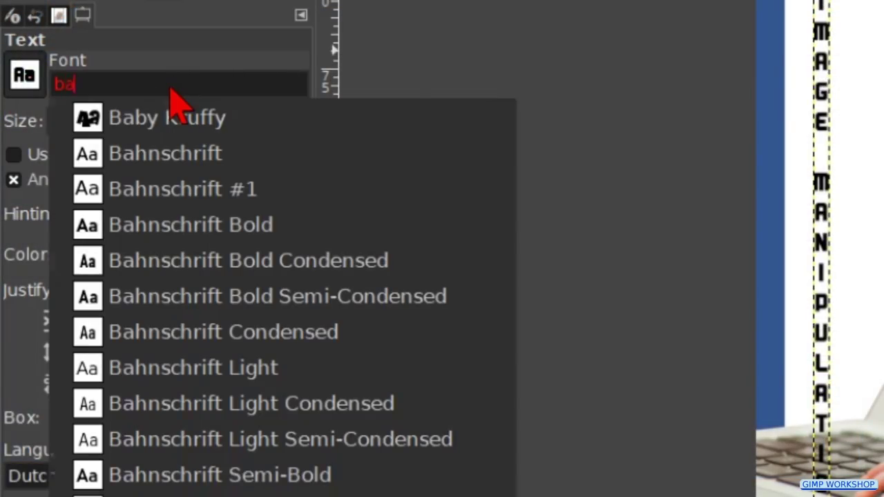
pyautogui.press('Down')
pyautogui.press('Down')
pyautogui.press('Down')
pyautogui.press('Down')
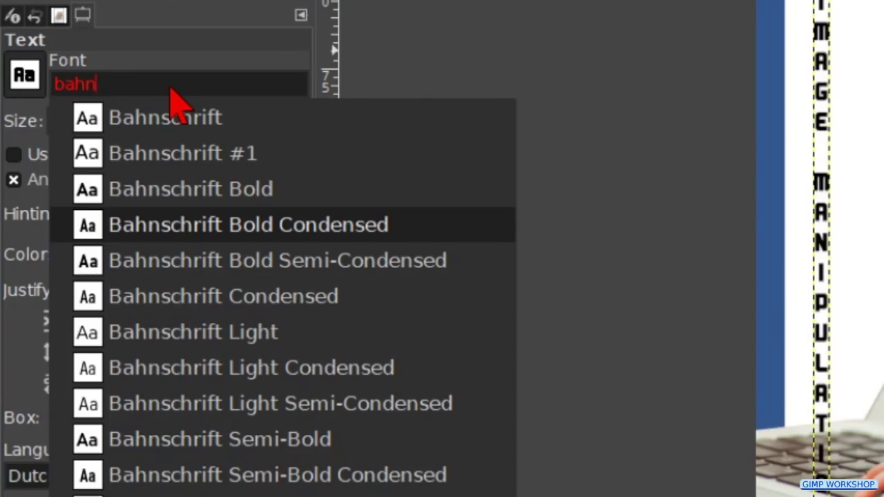
pyautogui.press('Return')
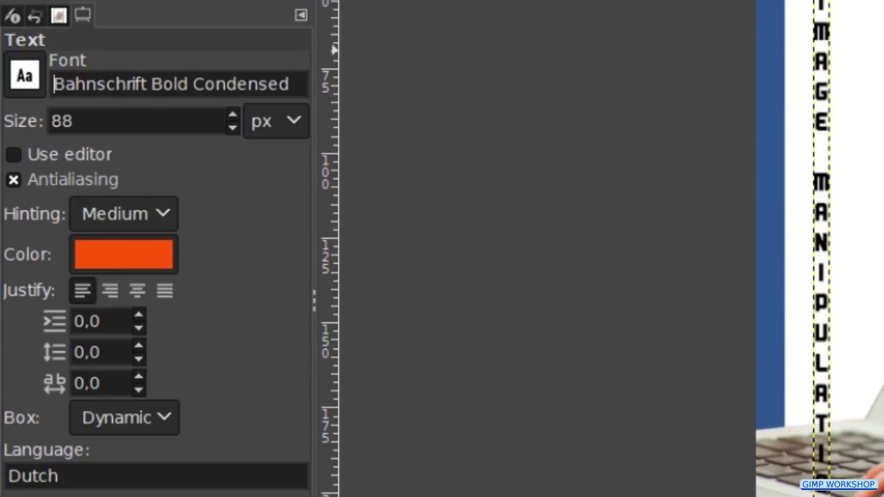
pyautogui.press('Tab')
pyautogui.write('55')
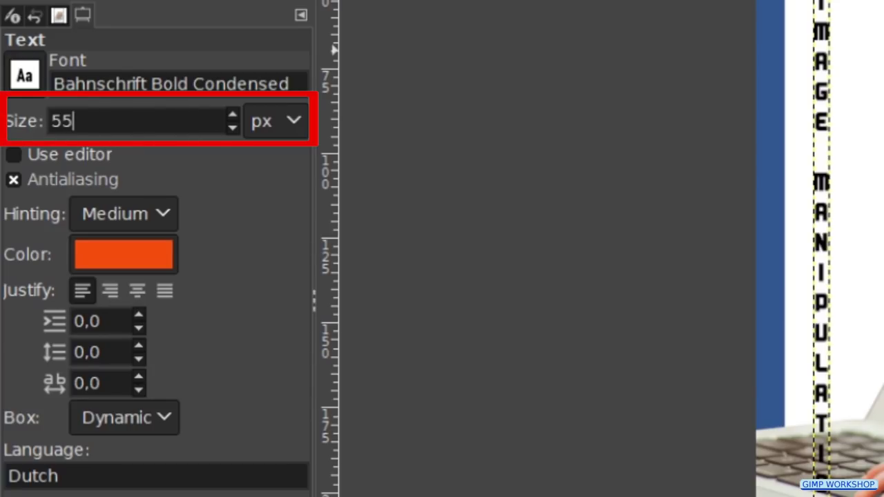
pyautogui.write('0')
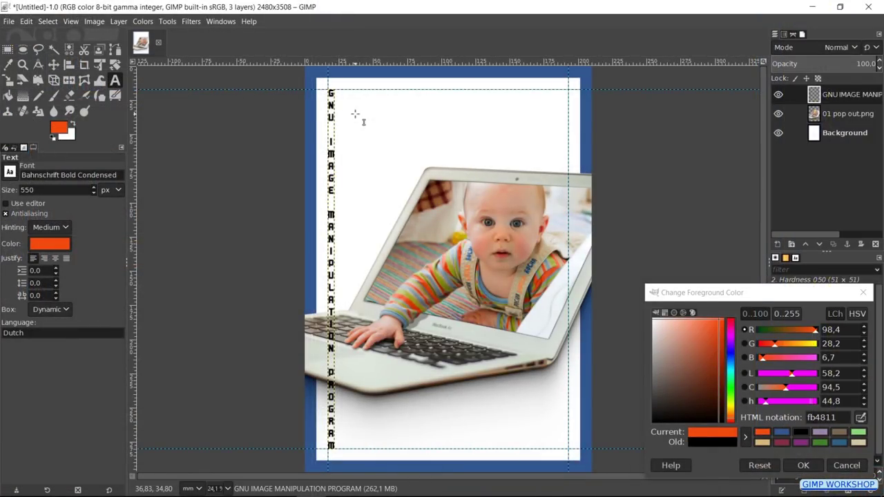
# Step: Add the text "GIMP" above the laptop, beside the vertical title, and set its direction to From left to right
pyautogui.click(354, 114)
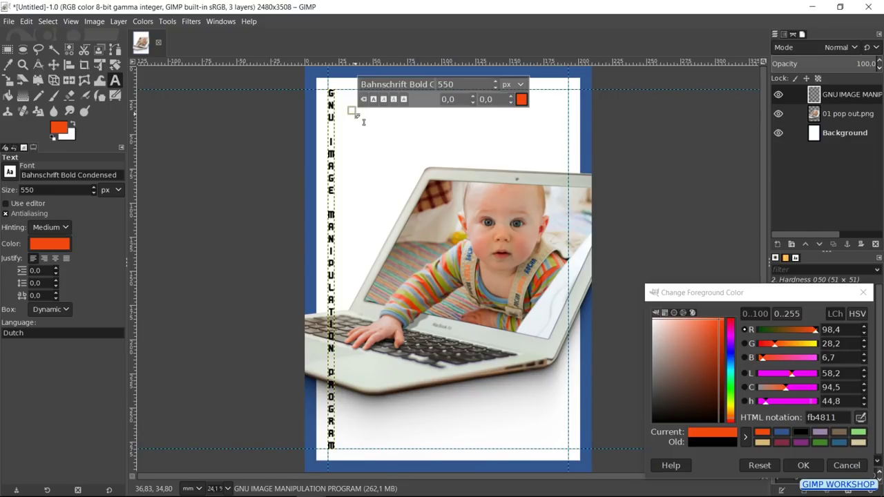
pyautogui.write('GIMP')
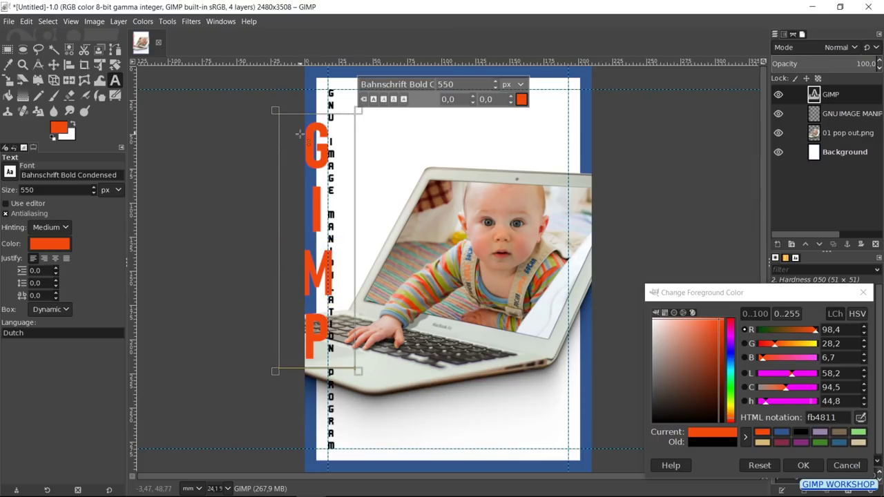
pyautogui.rightClick(293, 186)
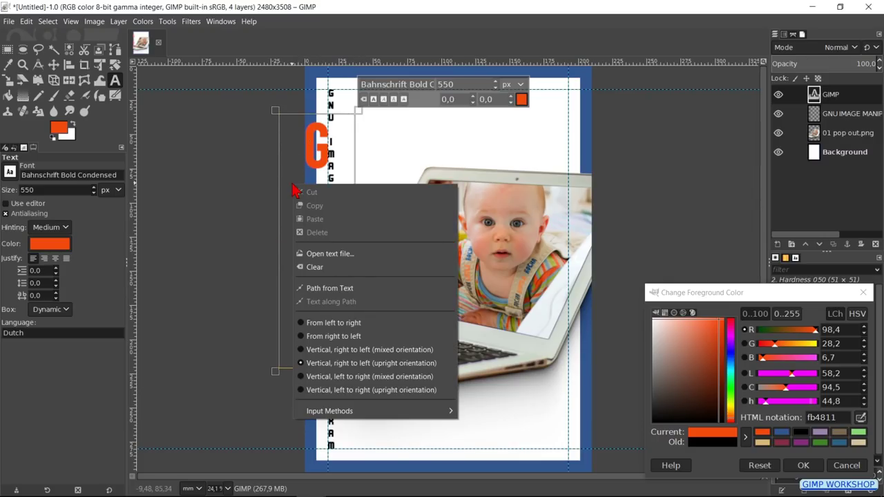
pyautogui.click(381, 324)
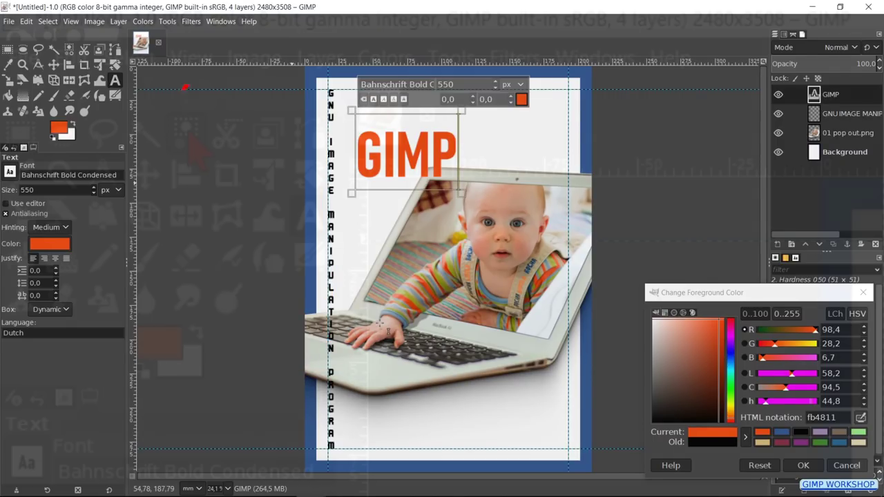
# Step: Select the orange GIMP letters by color and set the foreground color to the saved blue swatch
pyautogui.click(69, 49)
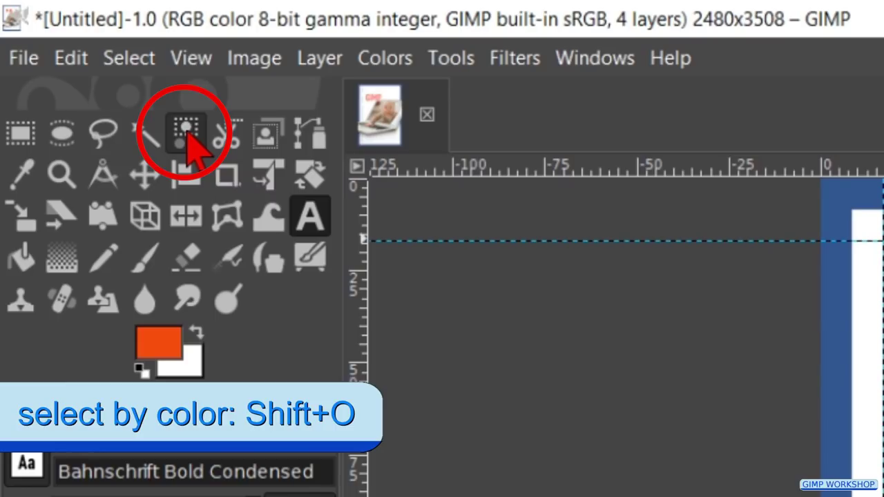
pyautogui.click(186, 132)
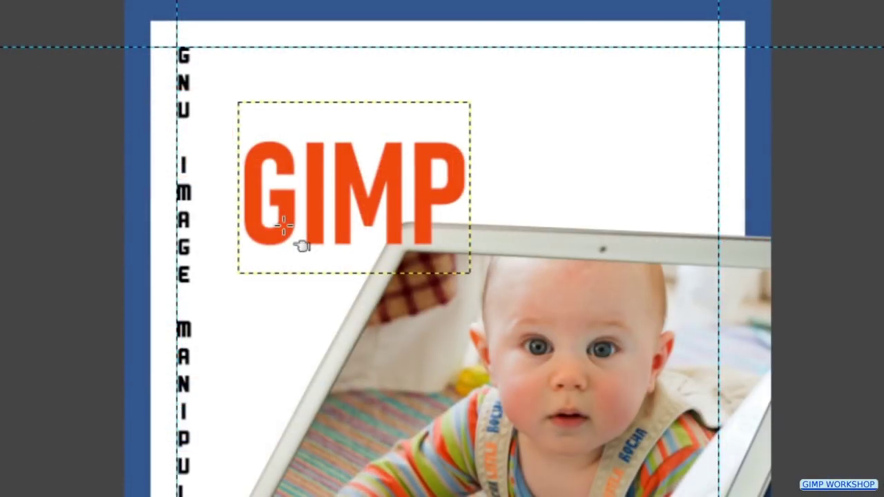
pyautogui.click(283, 224)
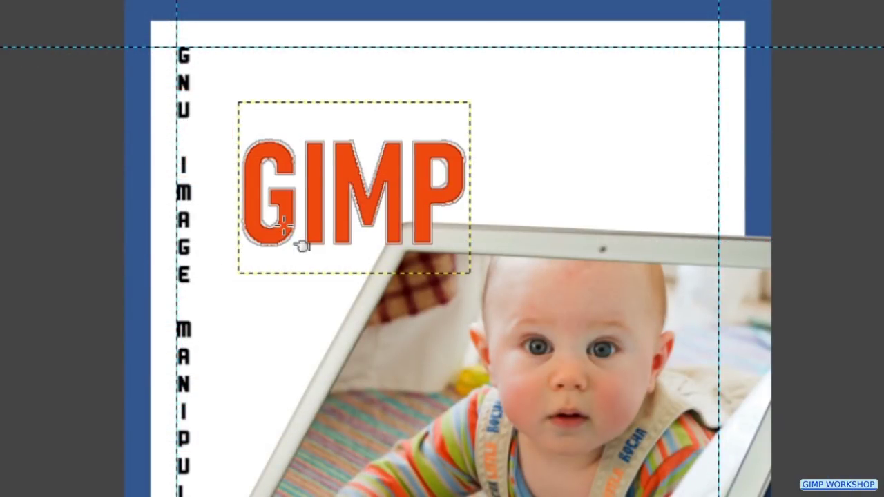
pyautogui.click(635, 371)
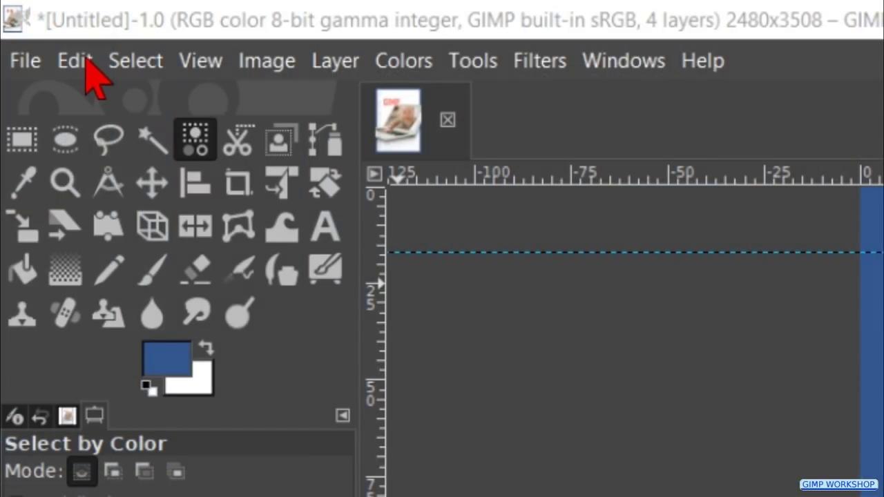
# Step: Stroke the selected GIMP letters with a 12 px solid blue line and clear the selection
pyautogui.click(76, 63)
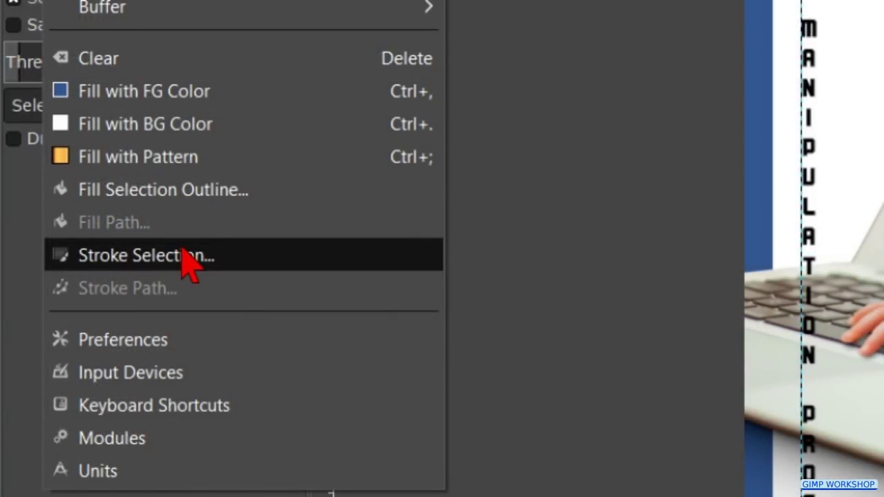
pyautogui.click(183, 255)
pyautogui.click(431, 249)
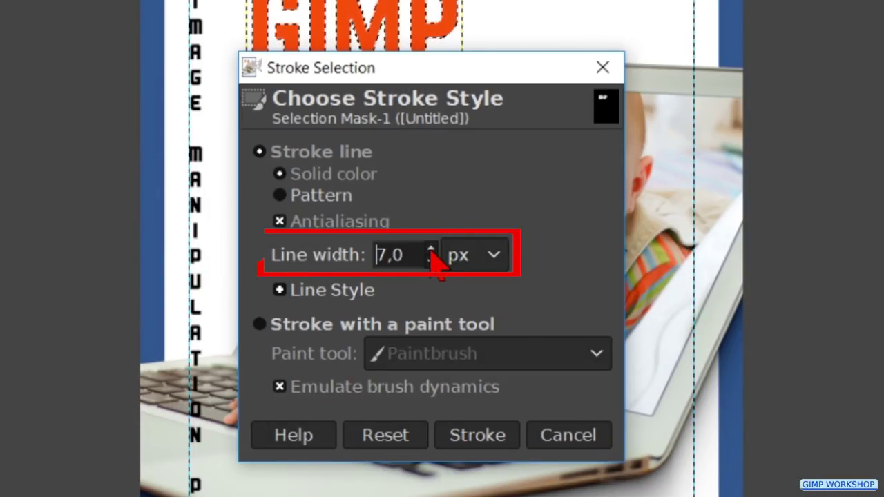
pyautogui.click(431, 249)
pyautogui.click(431, 249)
pyautogui.click(431, 249)
pyautogui.click(430, 249)
pyautogui.click(431, 250)
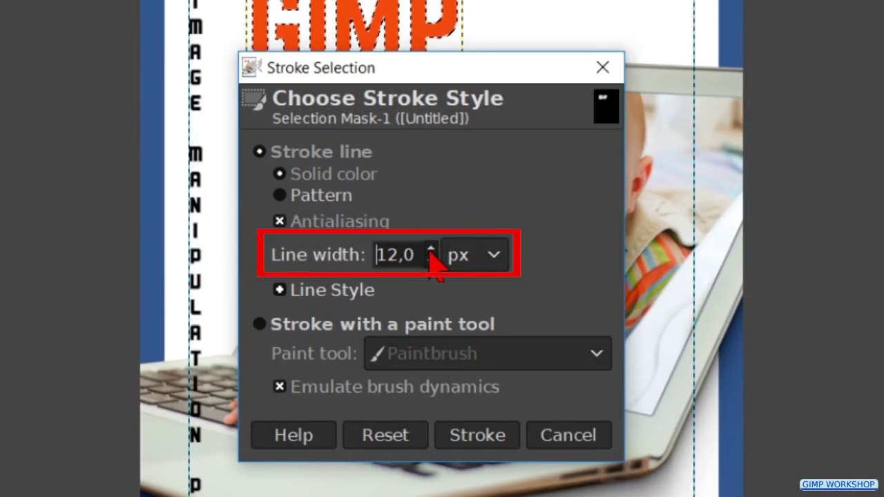
pyautogui.click(476, 436)
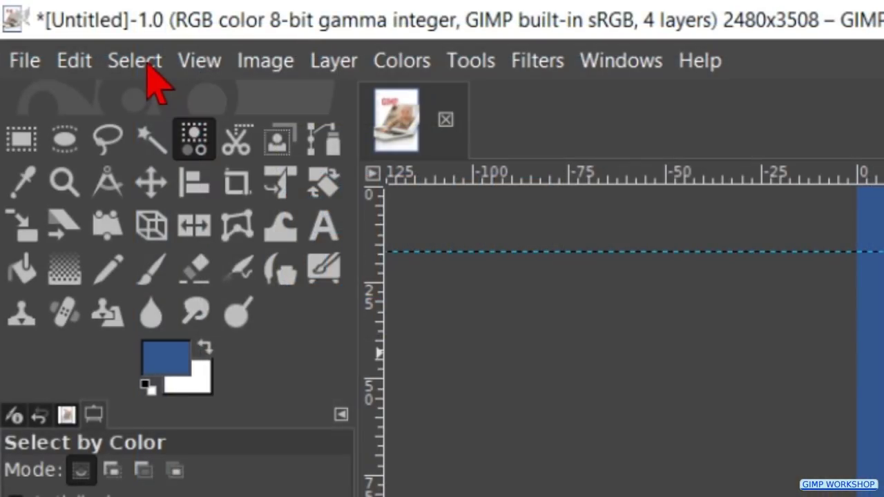
pyautogui.click(142, 64)
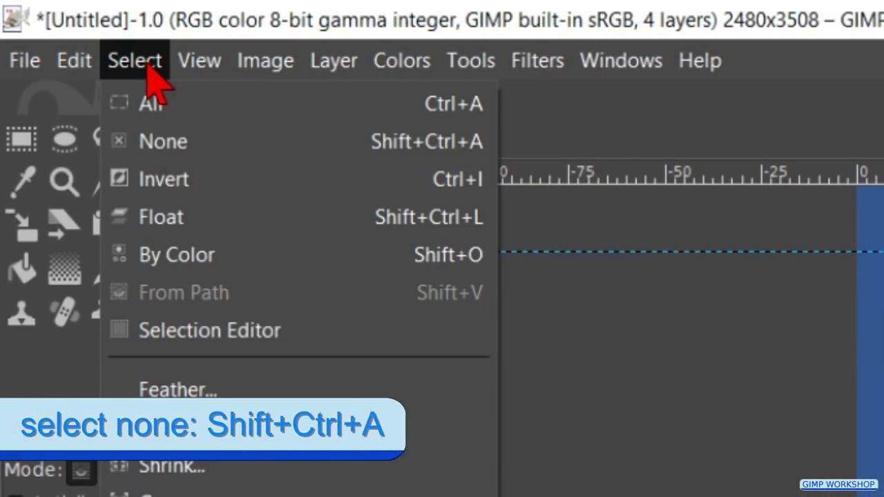
pyautogui.click(166, 142)
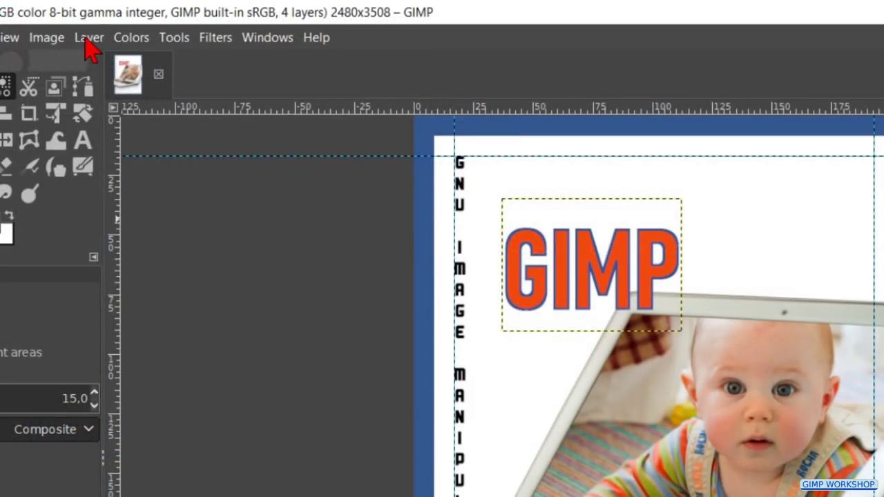
# Step: Crop the GIMP heading layer to its content and move it up to the top margin guide, close beside the vertical title
pyautogui.click(89, 39)
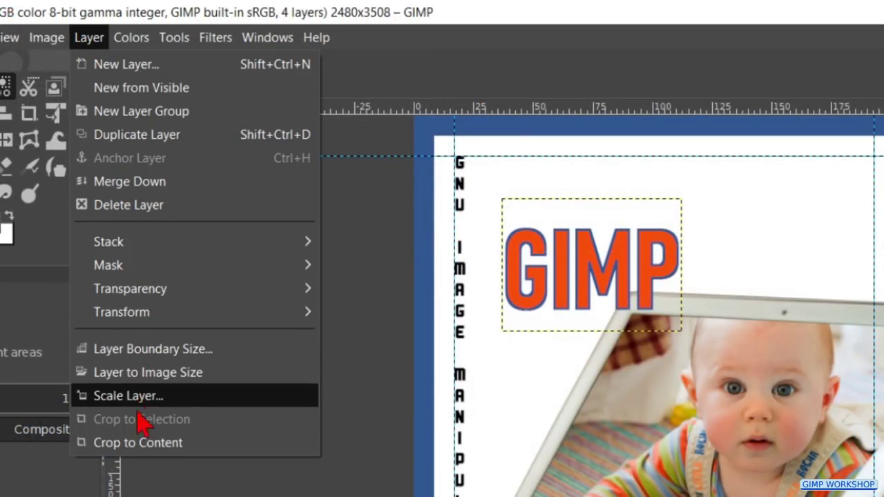
pyautogui.click(142, 442)
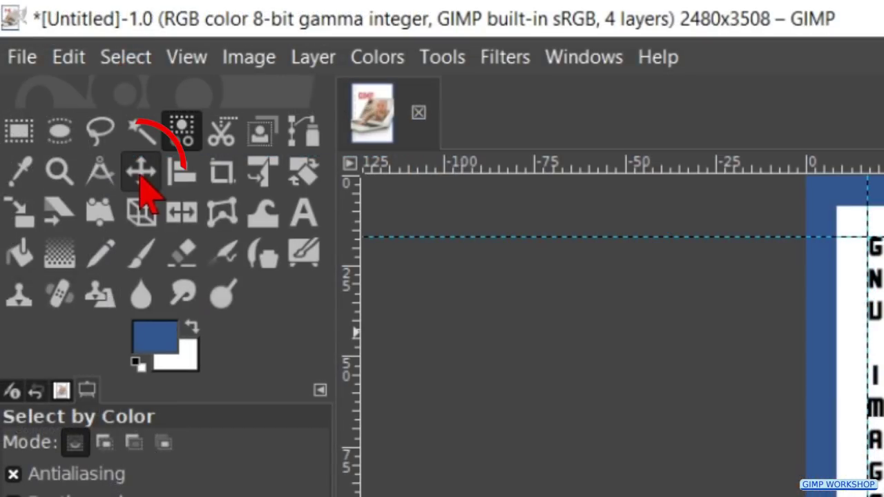
pyautogui.click(0, 112)
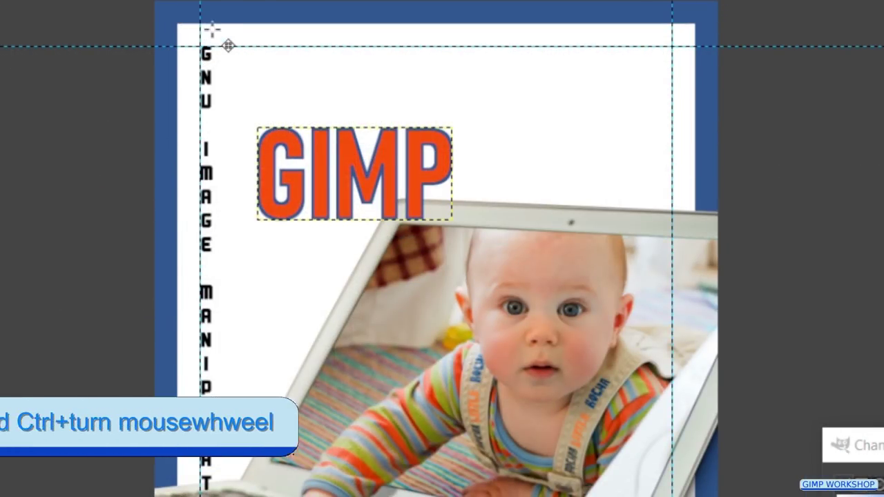
pyautogui.scroll(2, 221, 34)
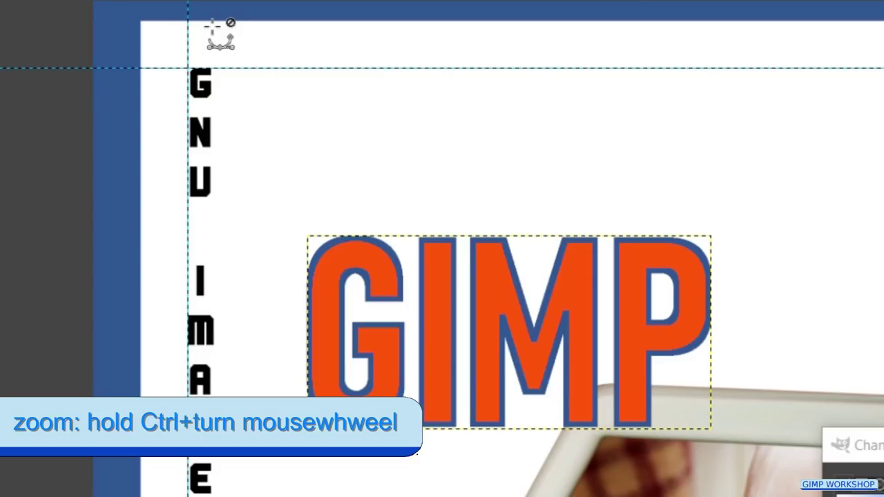
pyautogui.moveTo(337, 261); pyautogui.dragTo(261, 99)
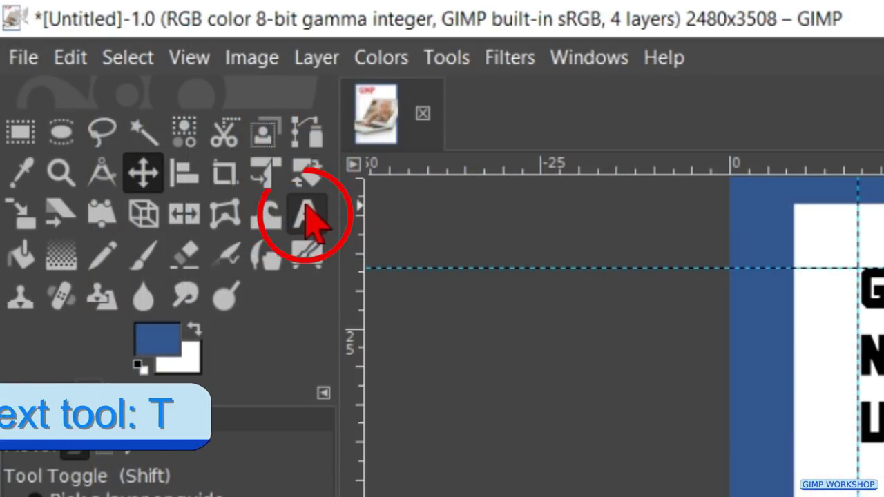
# Step: Add the blue text "WORKSHOP" at a size of 300 px below the GIMP heading
pyautogui.click(307, 217)
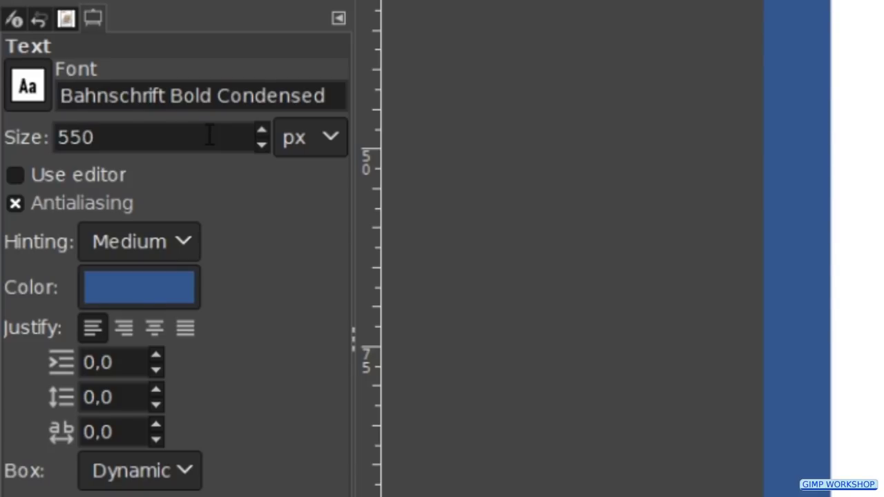
pyautogui.doubleClick(211, 136)
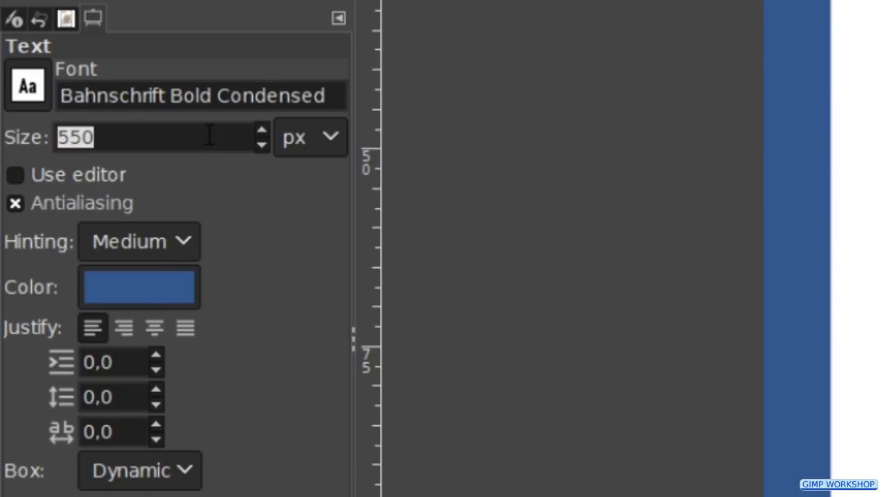
pyautogui.write('300')
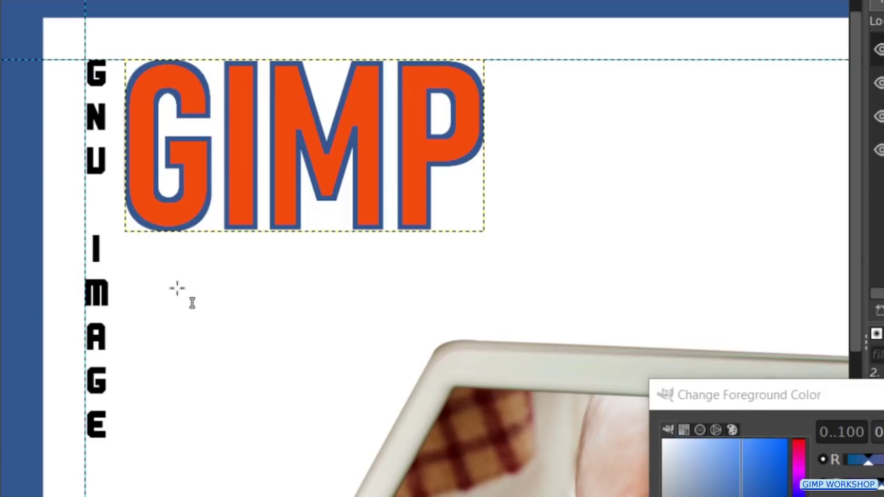
pyautogui.click(176, 288)
pyautogui.write('WO')
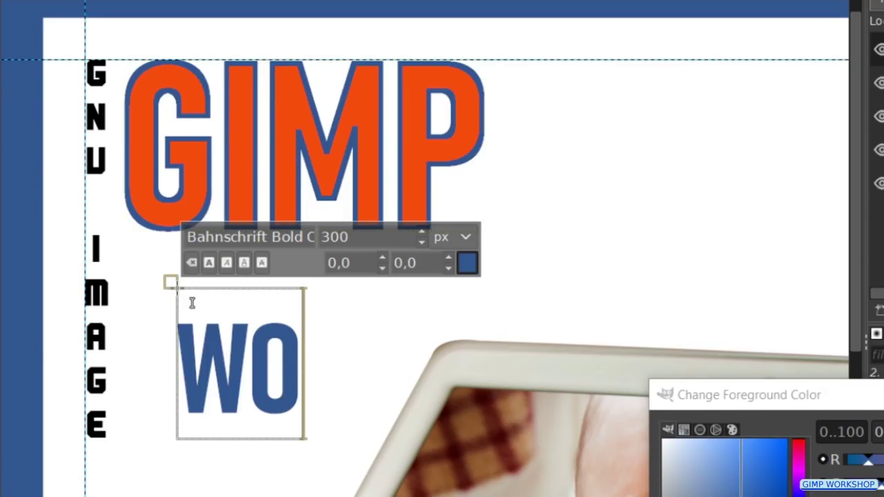
pyautogui.write('RKSHO')
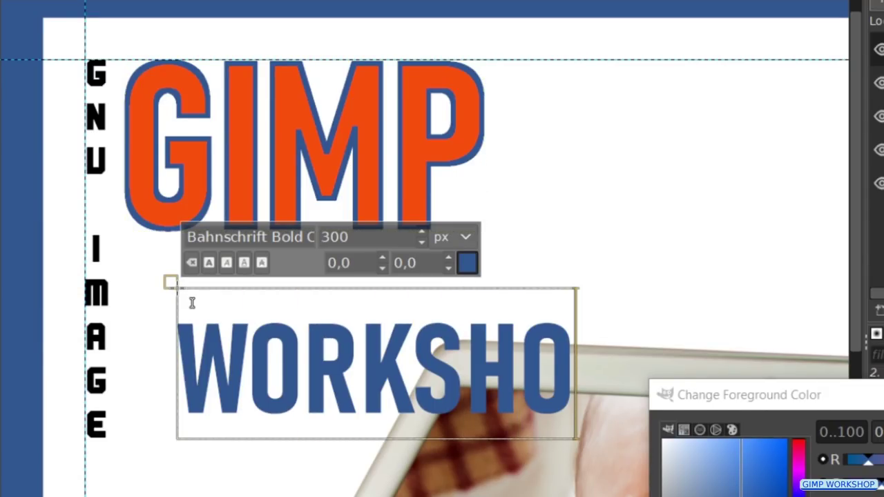
pyautogui.write('P')
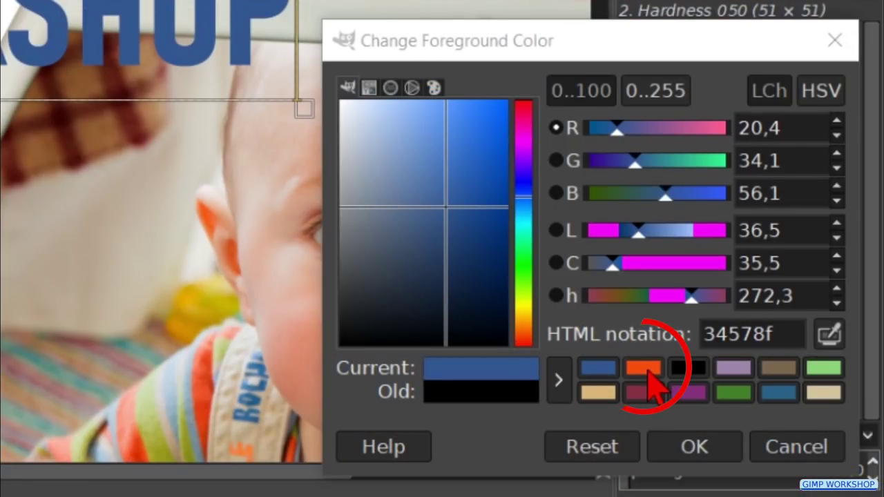
# Step: Set the foreground color to the saved orange swatch and select the blue WORKSHOP letters by color
pyautogui.click(644, 368)
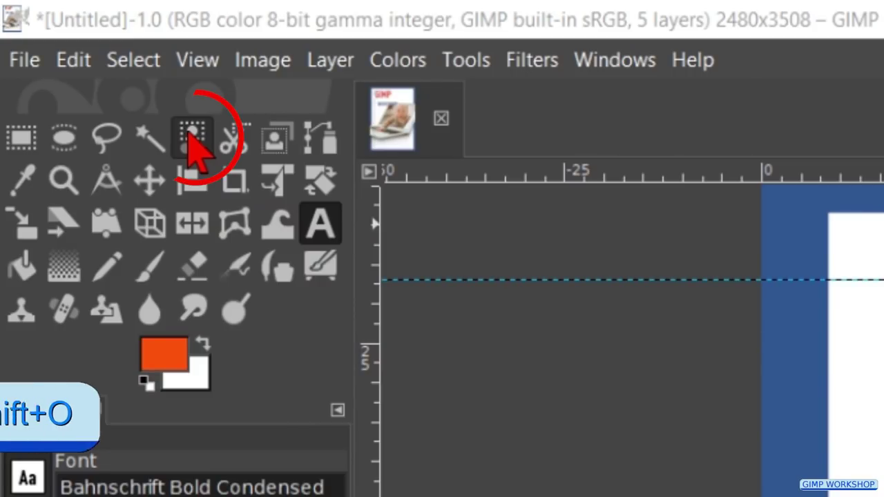
pyautogui.click(192, 138)
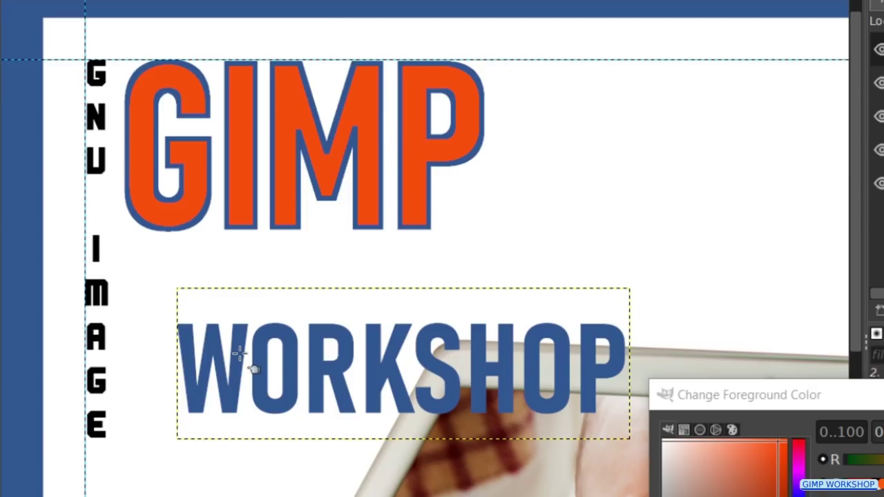
pyautogui.click(239, 353)
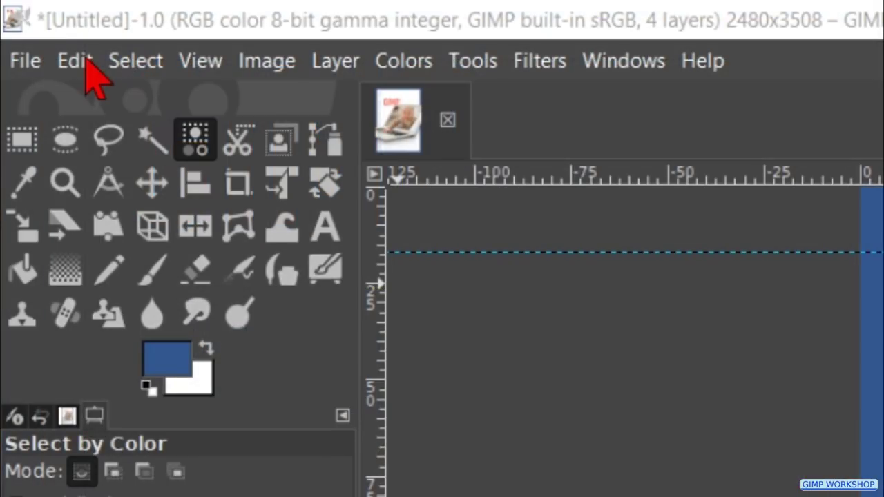
# Step: Stroke the selected WORKSHOP letters with a 6 px solid orange line and clear the selection
pyautogui.click(76, 61)
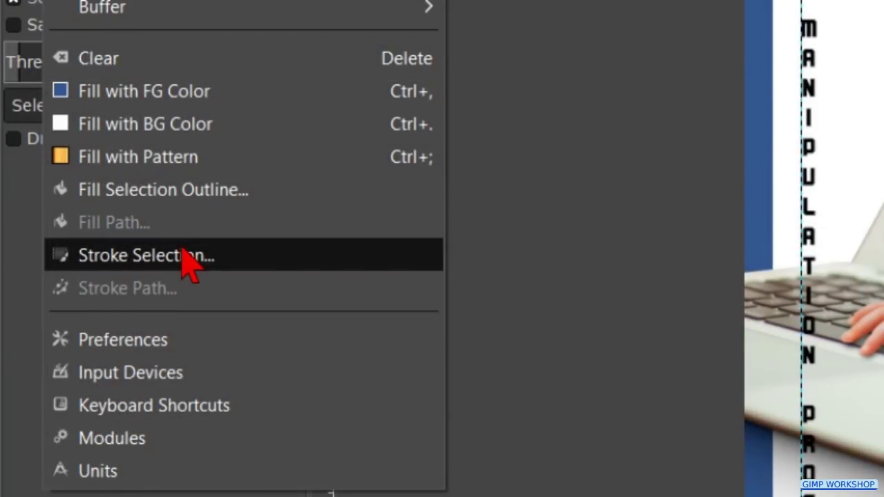
pyautogui.click(188, 255)
pyautogui.click(362, 251)
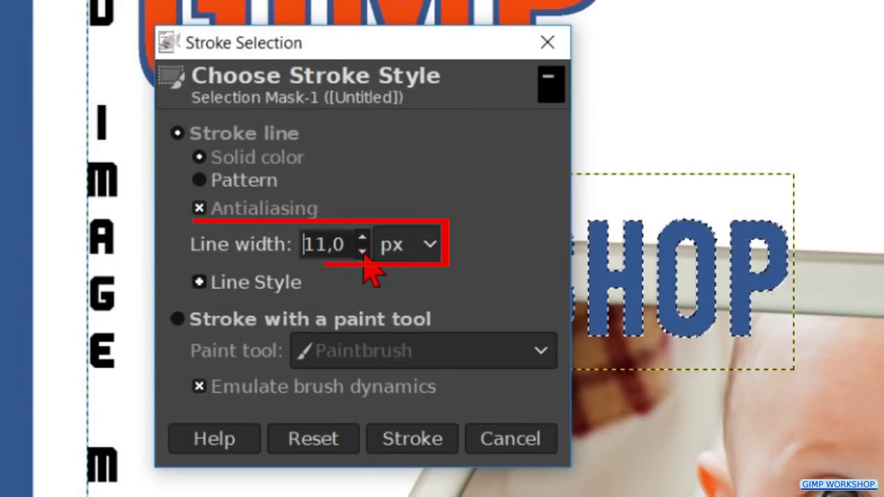
pyautogui.click(361, 251)
pyautogui.click(362, 252)
pyautogui.click(363, 252)
pyautogui.click(363, 252)
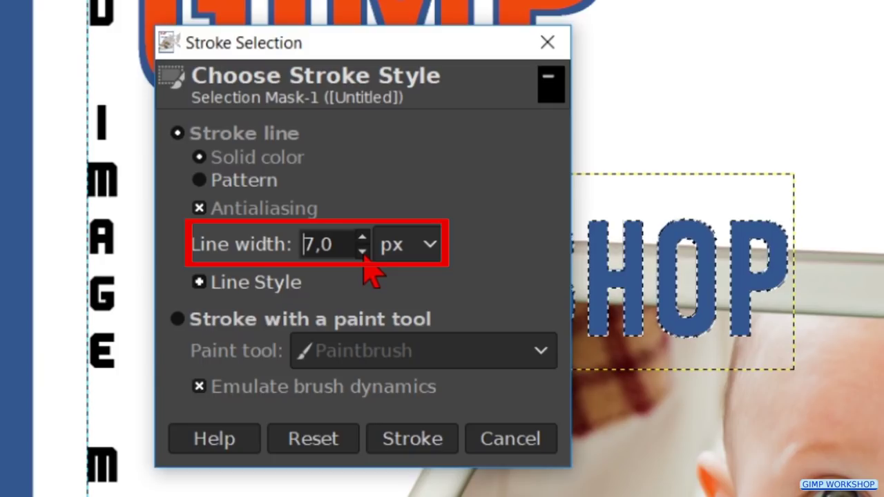
pyautogui.click(362, 252)
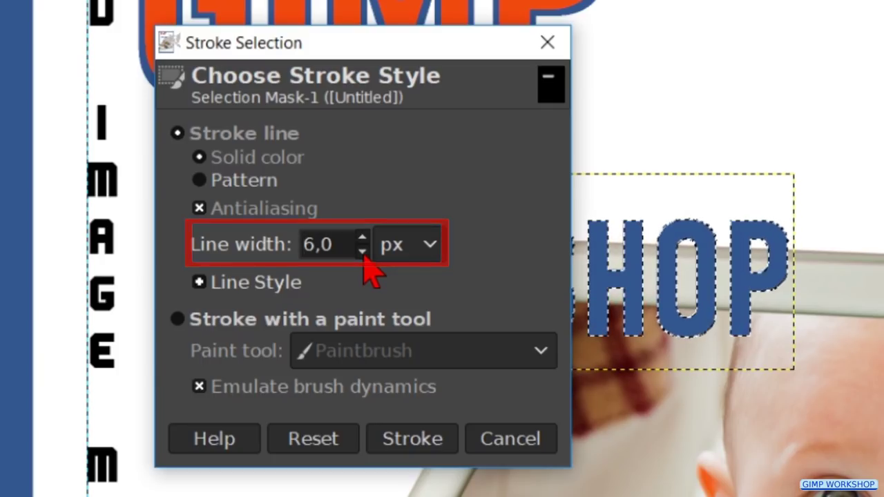
pyautogui.click(415, 445)
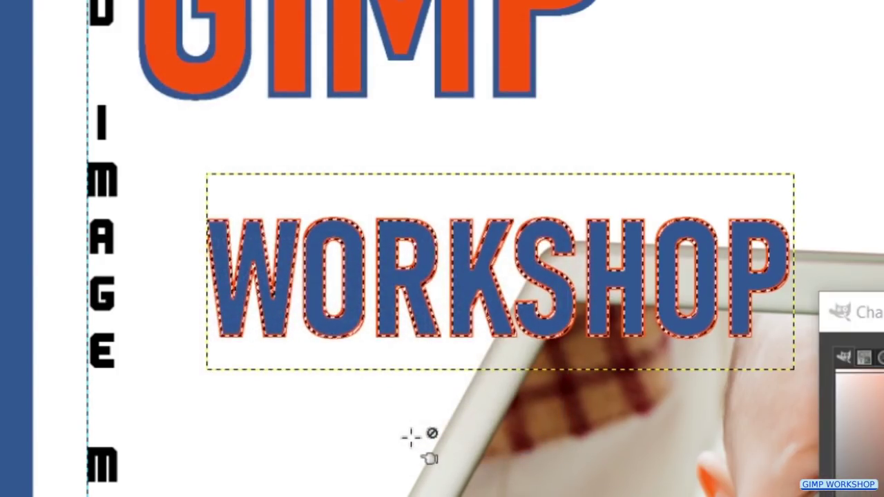
pyautogui.hotkey('shift', 'ctrl', 'a')
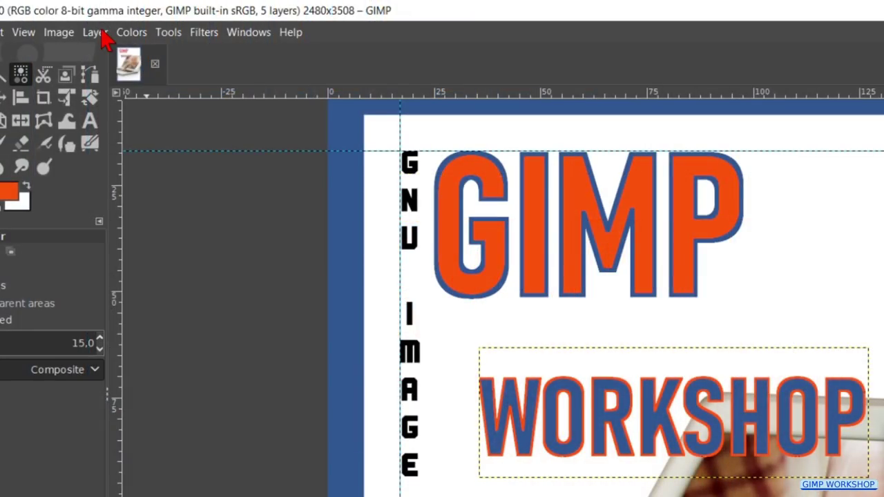
# Step: Crop the WORKSHOP layer to its content and move it into the page's upper-right corner where the top and right margin guides meet
pyautogui.click(98, 32)
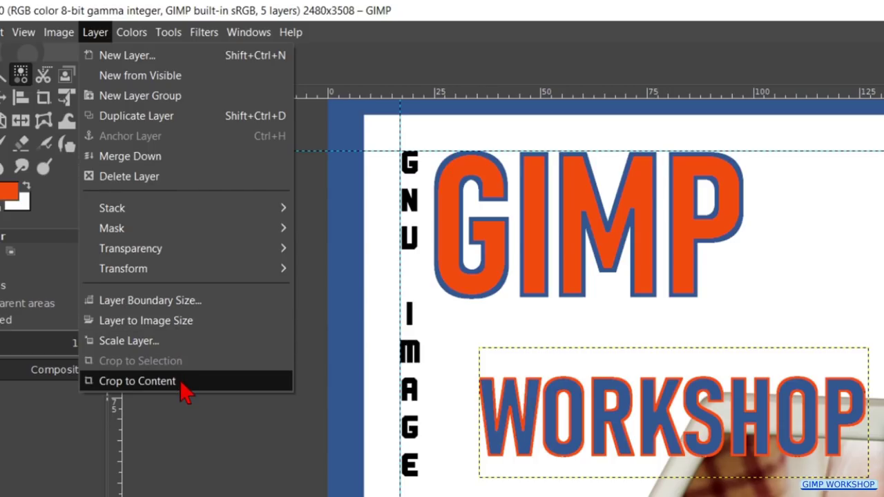
pyautogui.click(137, 382)
pyautogui.click(148, 176)
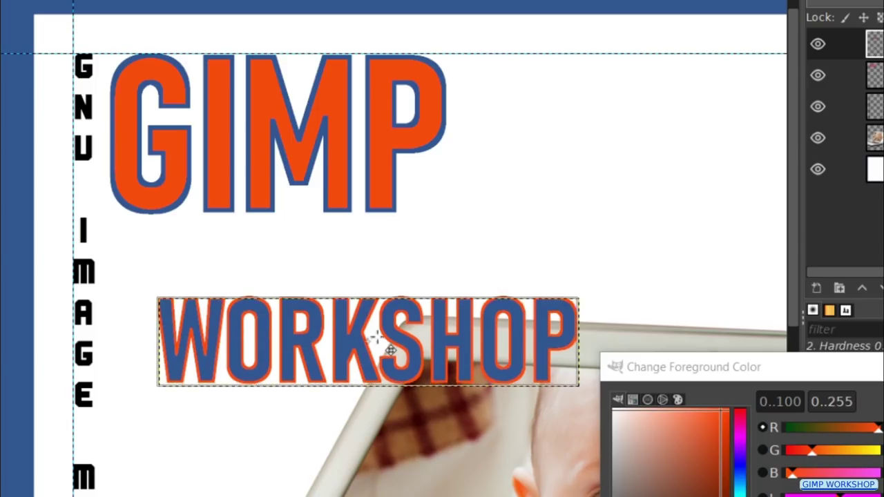
pyautogui.moveTo(378, 339); pyautogui.dragTo(553, 206)
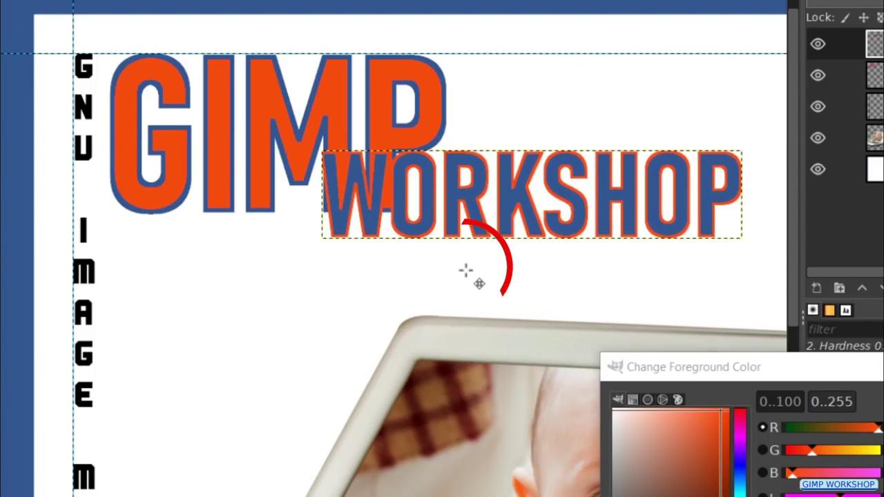
pyautogui.press('space')
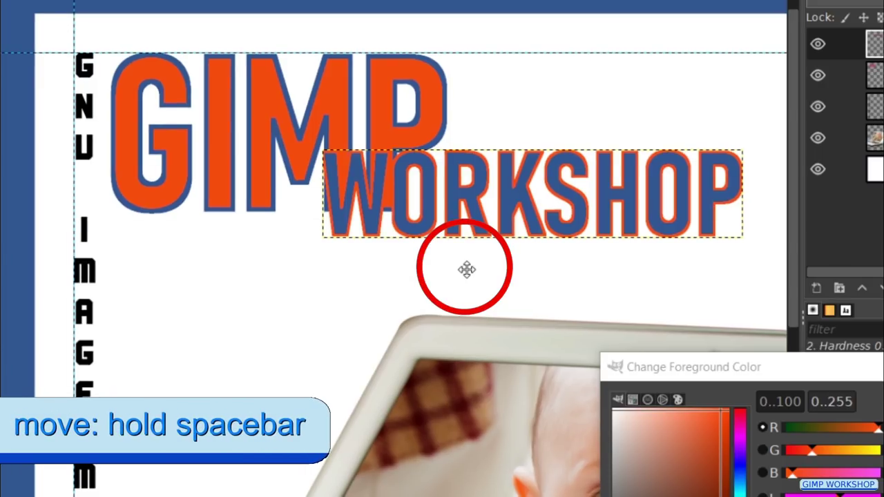
pyautogui.moveTo(351, 322)
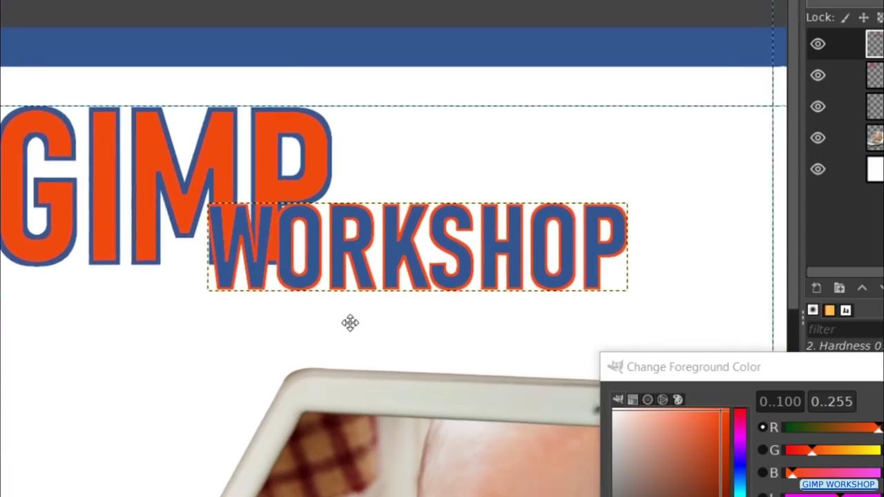
pyautogui.moveTo(225, 341)
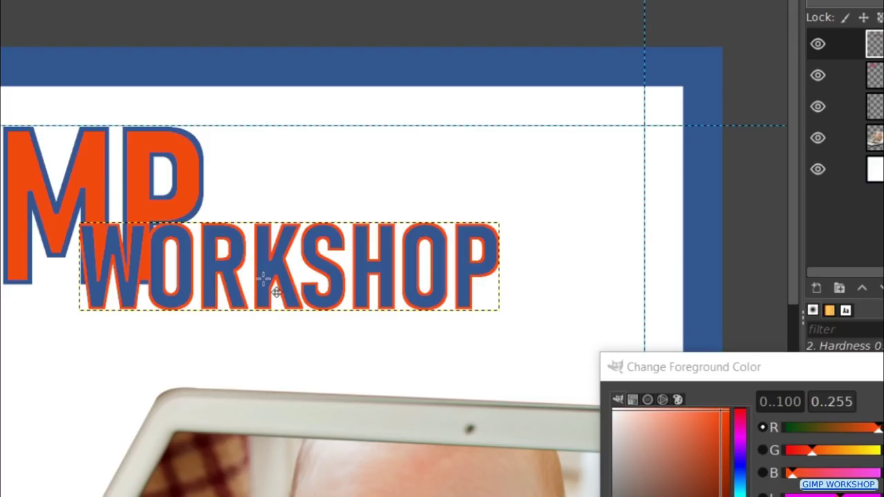
pyautogui.moveTo(265, 278); pyautogui.dragTo(414, 178)
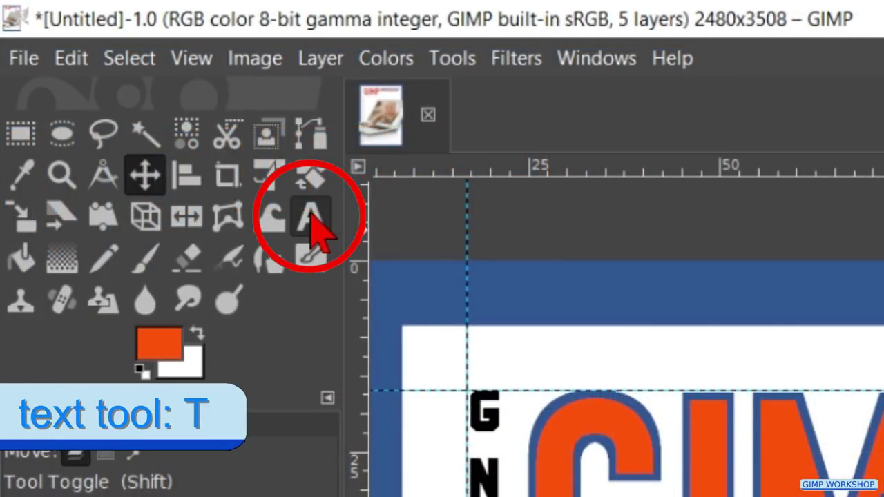
# Step: Set the Text tool's font to Averia Serif Bold Italic at a size of 260 px
pyautogui.click(311, 215)
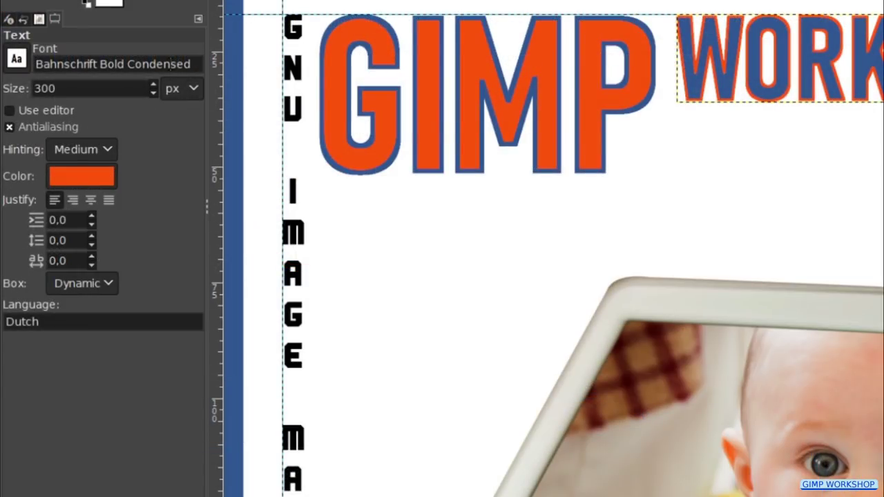
pyautogui.tripleClick(170, 64)
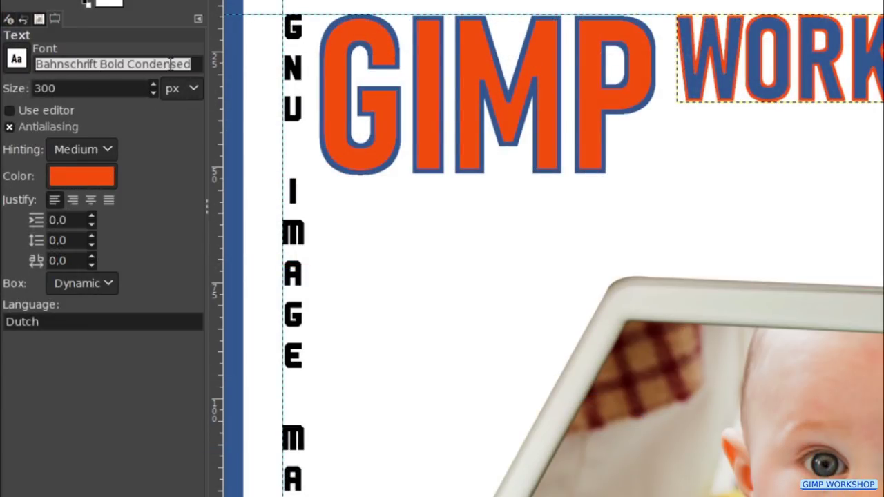
pyautogui.write('AVER')
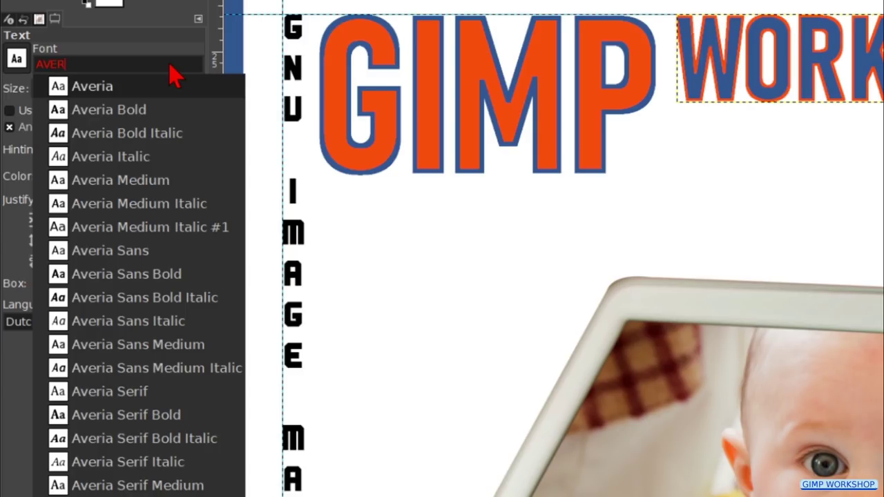
pyautogui.press('Down')
pyautogui.press('Down')
pyautogui.press('Down')
pyautogui.press('Down')
pyautogui.press('Down')
pyautogui.press('Down')
pyautogui.press('Down')
pyautogui.press('Down')
pyautogui.press('Down')
pyautogui.press('Down')
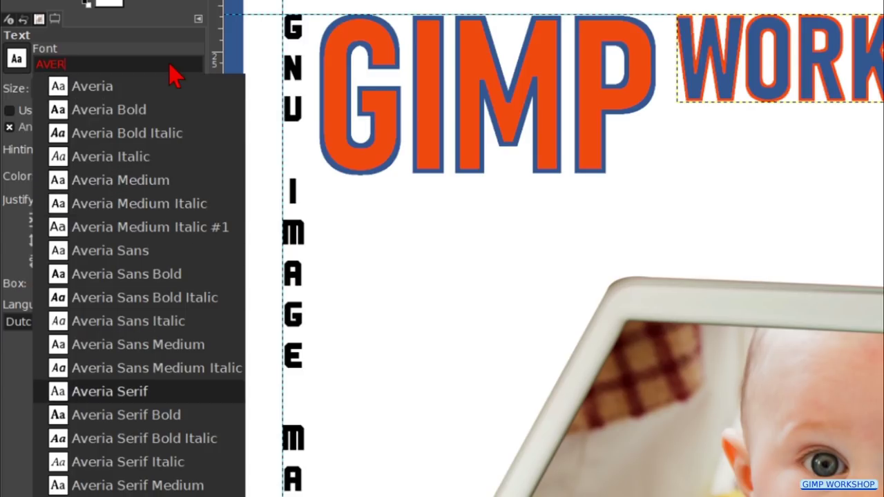
pyautogui.press('Down')
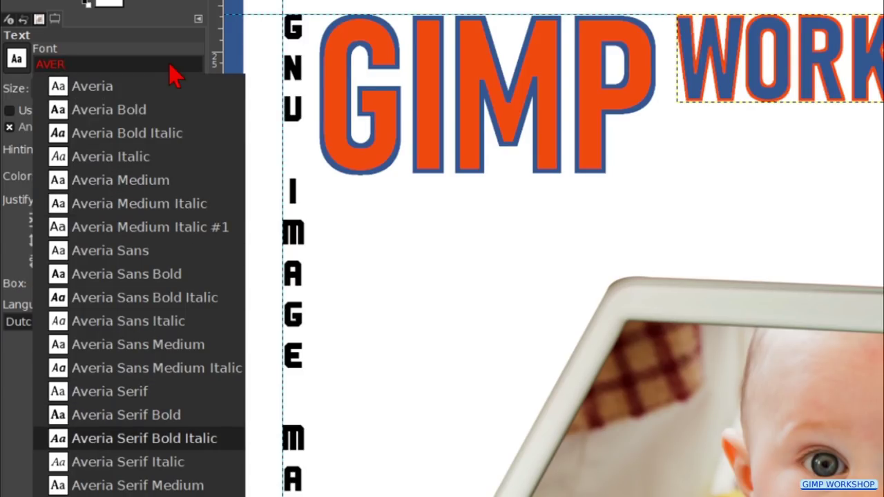
pyautogui.press('Return')
pyautogui.press('Tab')
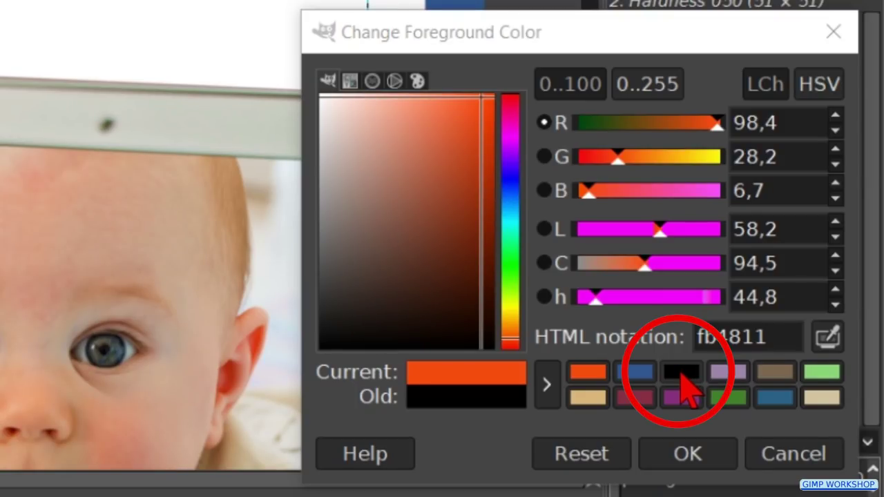
# Step: Set the foreground color to the saved black swatch and add the text "magazine" below the GIMP heading
pyautogui.click(680, 373)
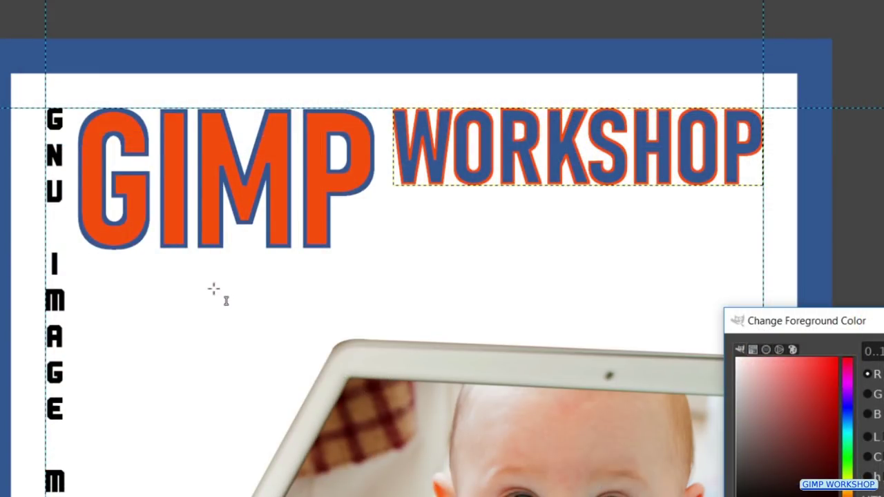
pyautogui.click(213, 288)
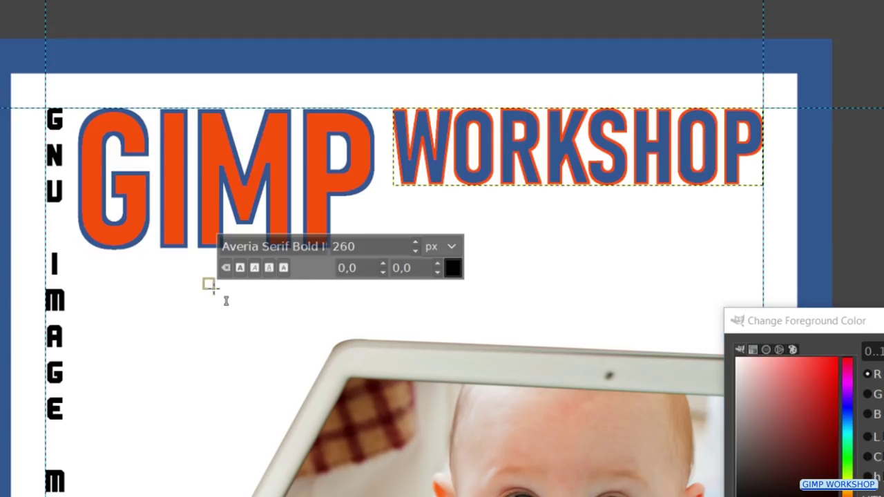
pyautogui.write('magaz')
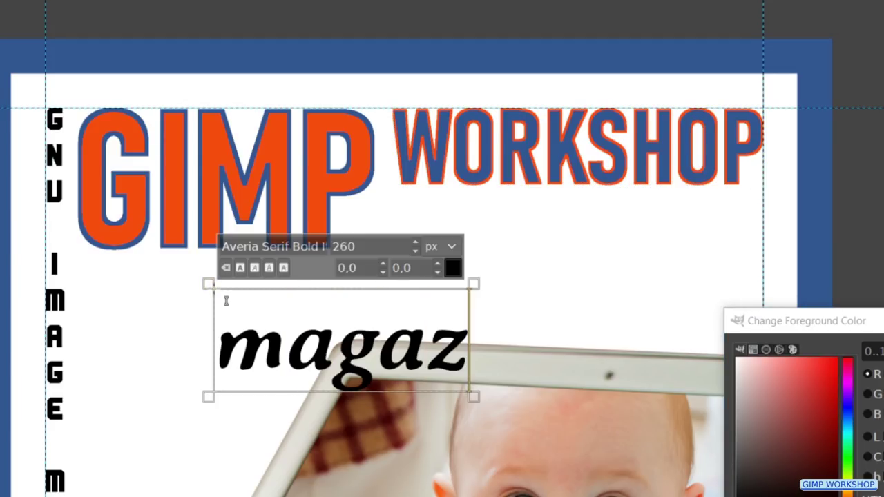
pyautogui.write('ine')
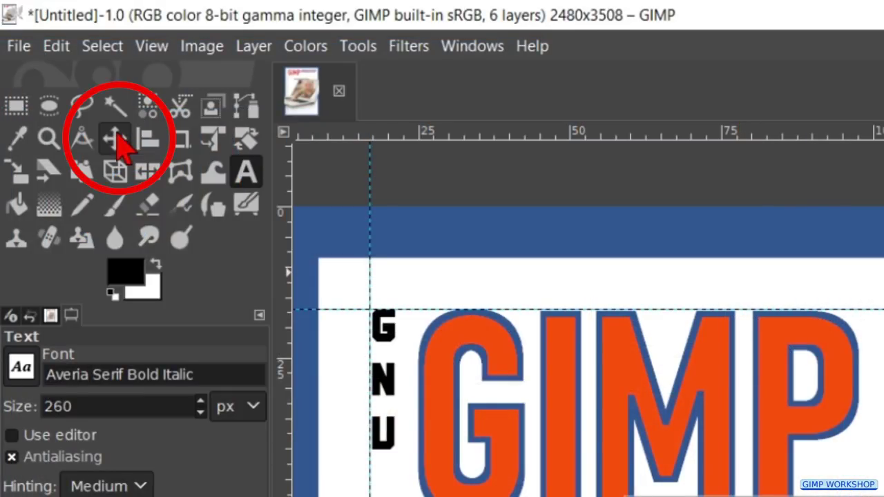
# Step: Move the top margin guide down to the base of the GIMP letters and place the magazine text's baseline on it beneath WORKSHOP
pyautogui.click(117, 138)
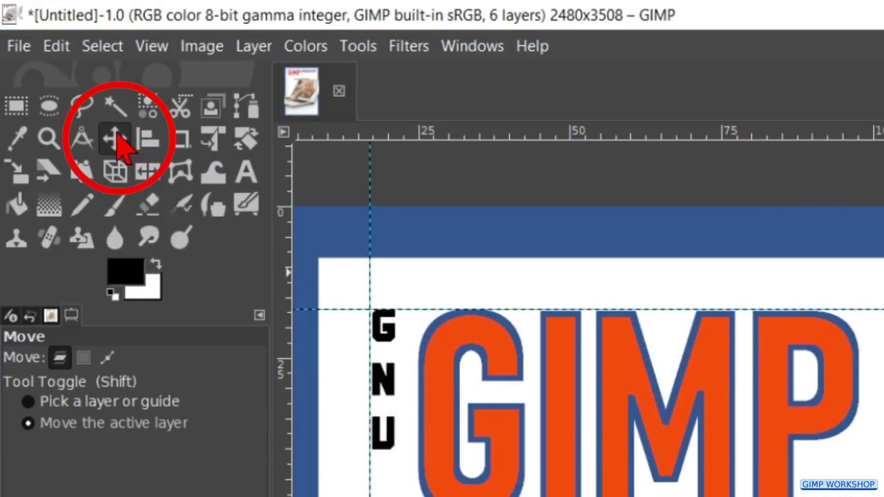
pyautogui.click(96, 404)
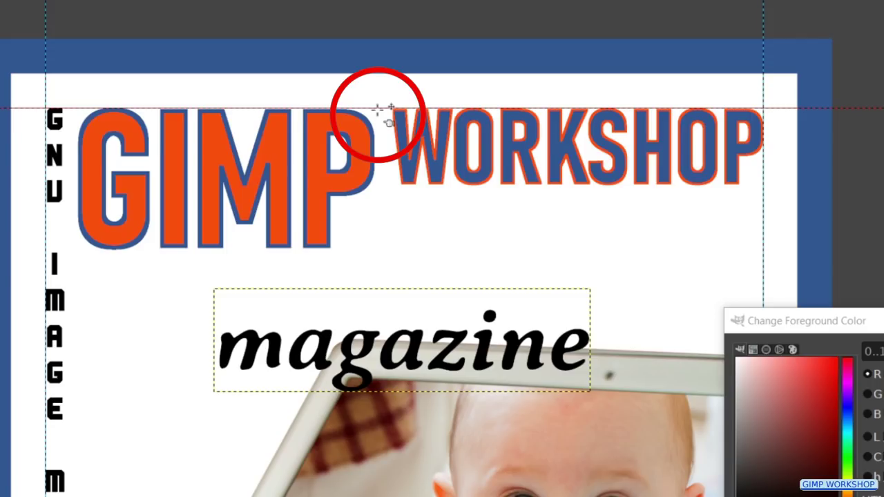
pyautogui.moveTo(378, 109); pyautogui.dragTo(382, 248)
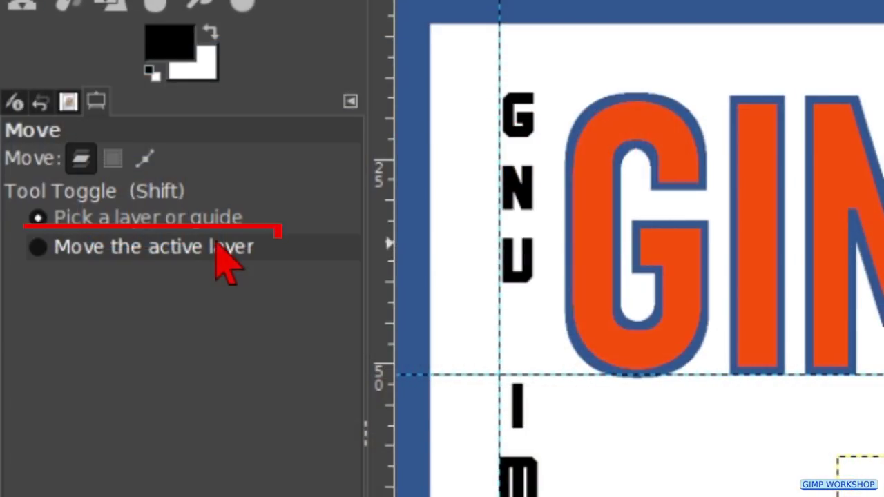
pyautogui.click(218, 247)
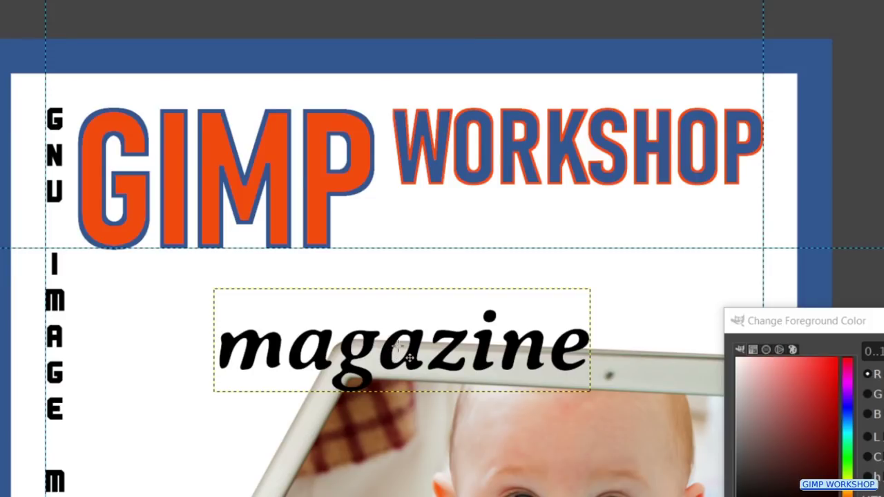
pyautogui.moveTo(409, 357); pyautogui.dragTo(532, 234)
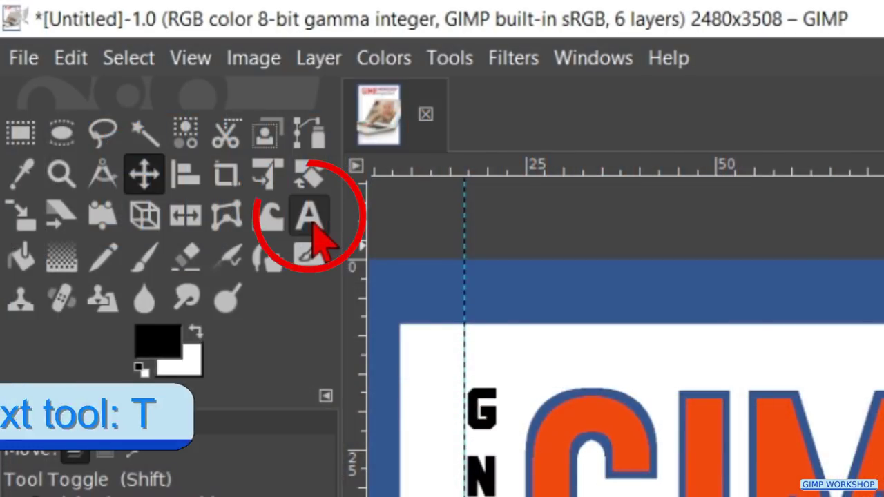
# Step: Increase the letter spacing of the magazine text to 21 so it extends to the right margin guide
pyautogui.click(310, 222)
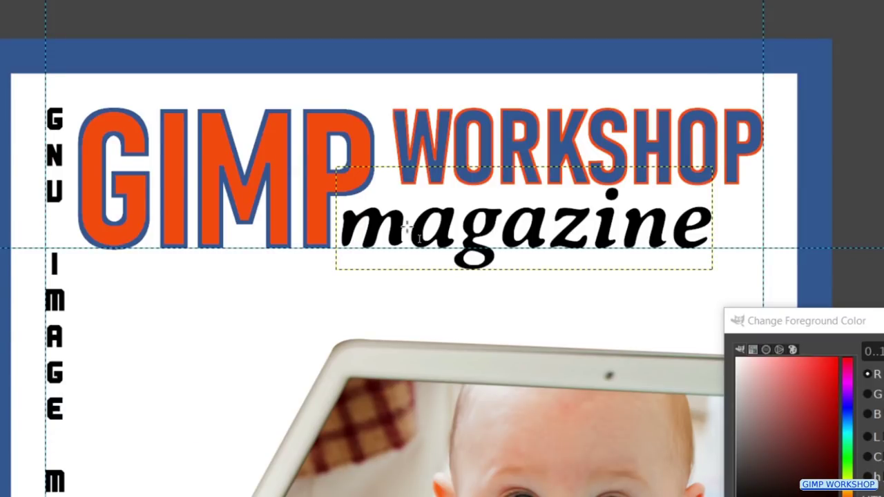
pyautogui.click(418, 238)
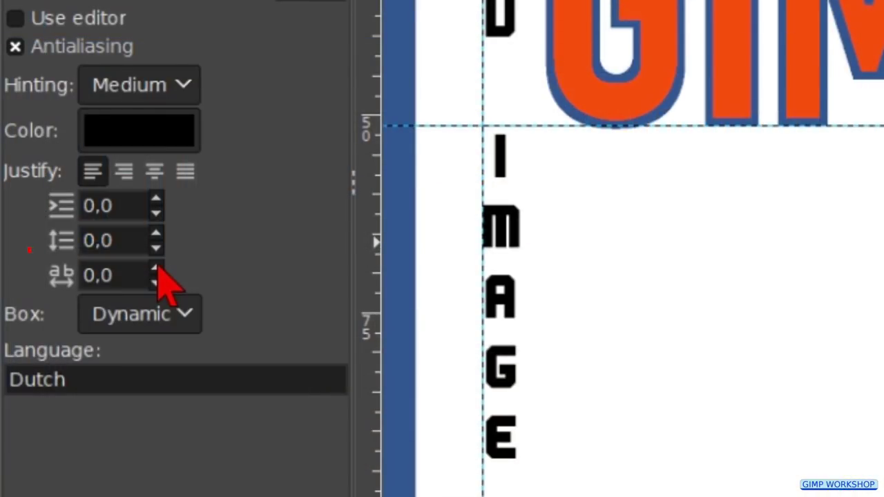
pyautogui.scroll(5, 157, 271)
pyautogui.scroll(6, 159, 271)
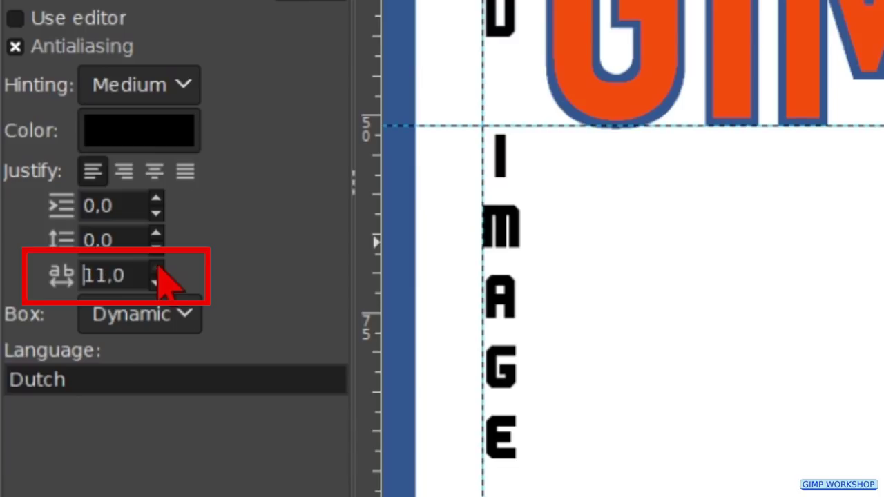
pyautogui.scroll(3, 159, 277)
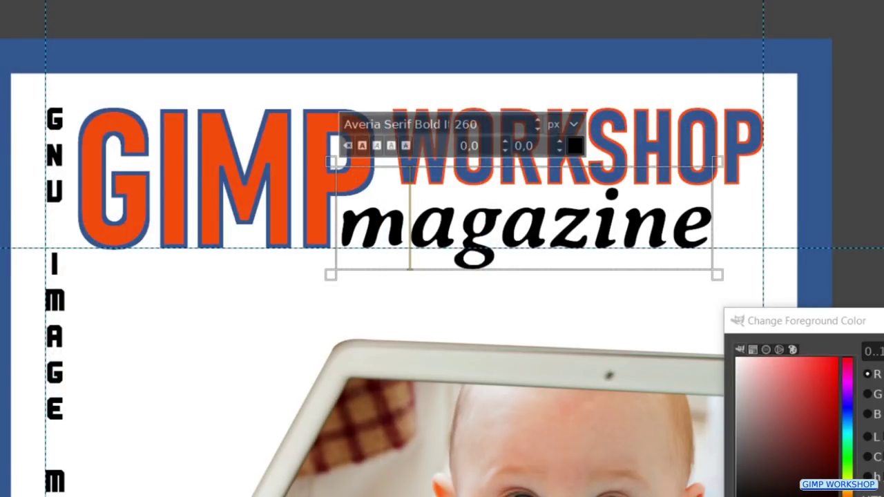
pyautogui.scroll(8, 711, 214)
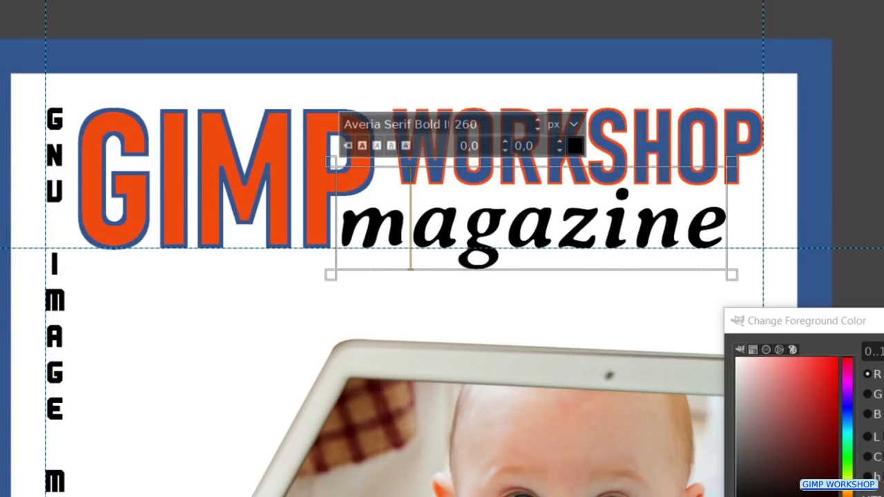
pyautogui.scroll(6, 711, 214)
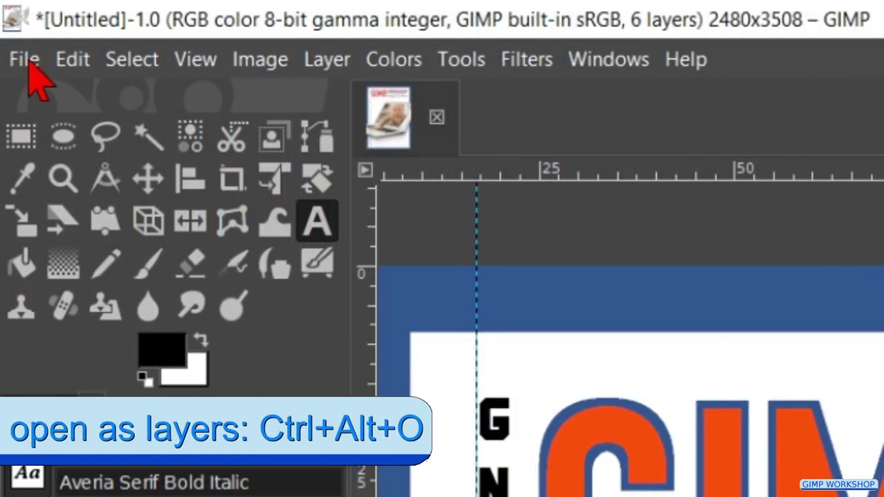
# Step: Open the image 02 bar-code.png as a new layer in the poster
pyautogui.click(30, 68)
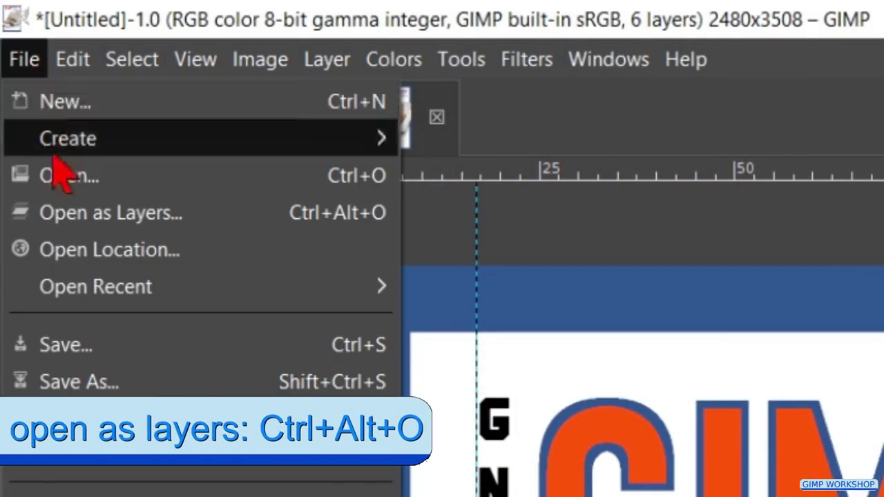
pyautogui.click(115, 219)
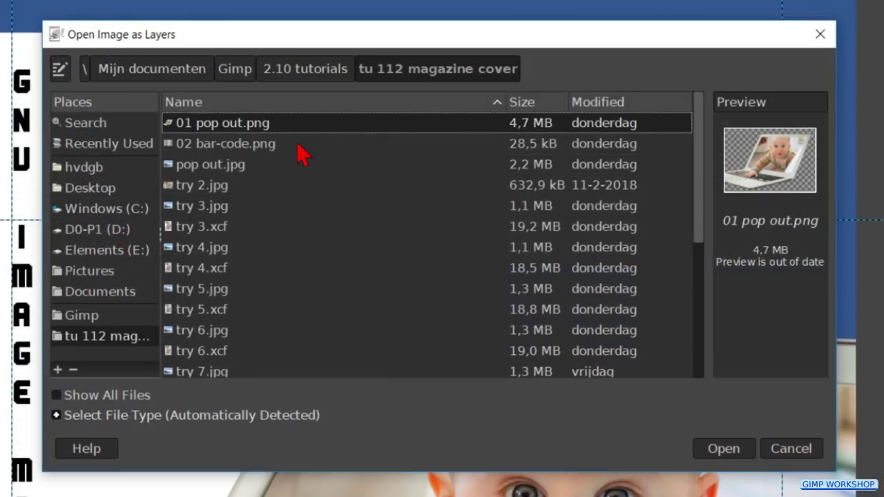
pyautogui.click(299, 146)
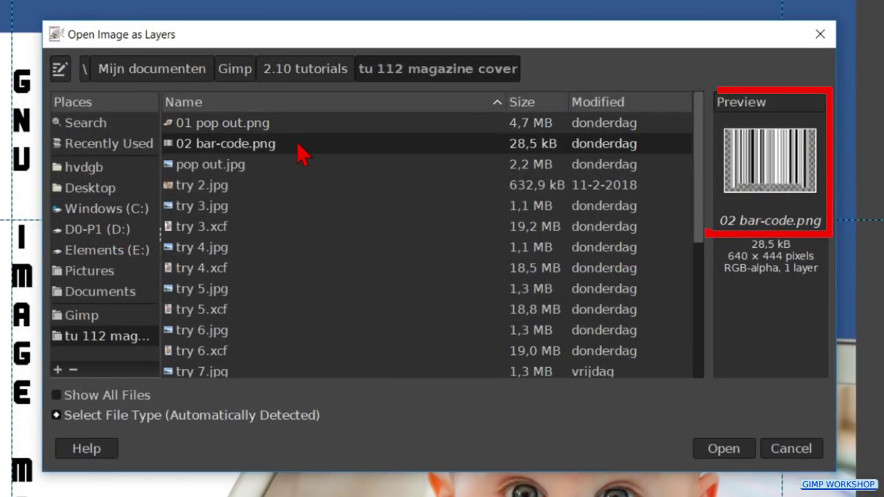
pyautogui.doubleClick(302, 146)
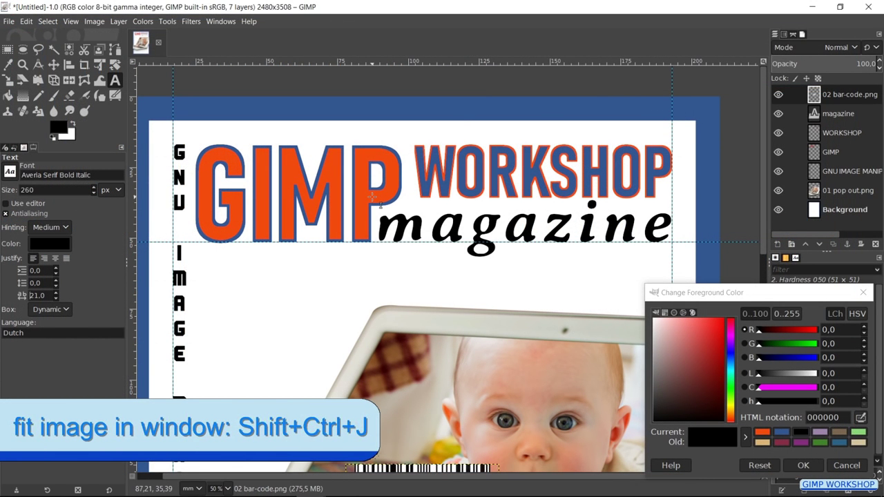
# Step: Scale the bar code proportionally to about 43% with Unified Transform and move it onto the bottom margin guide beside the vertical title
pyautogui.hotkey('ctrl', 'shift', 'j')
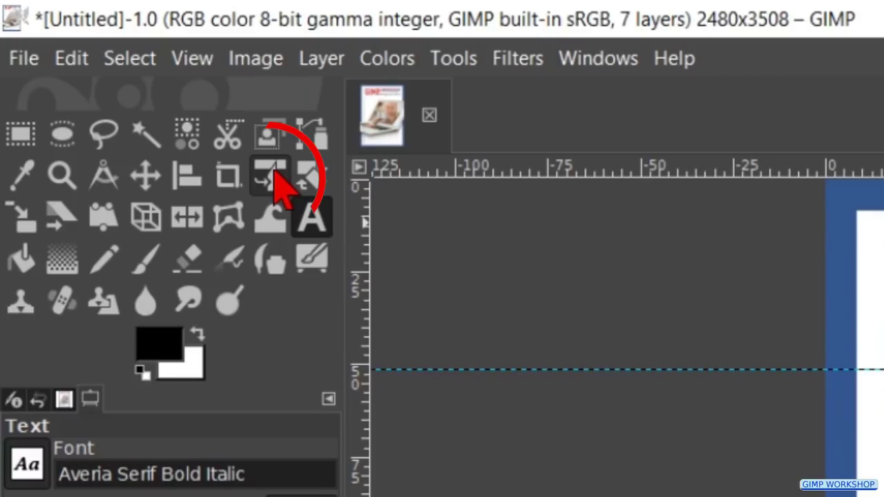
pyautogui.click(279, 183)
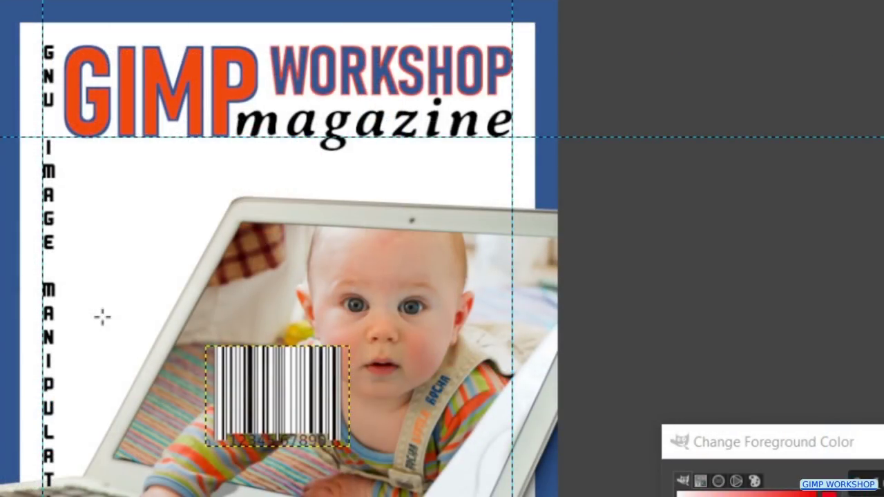
pyautogui.click(102, 317)
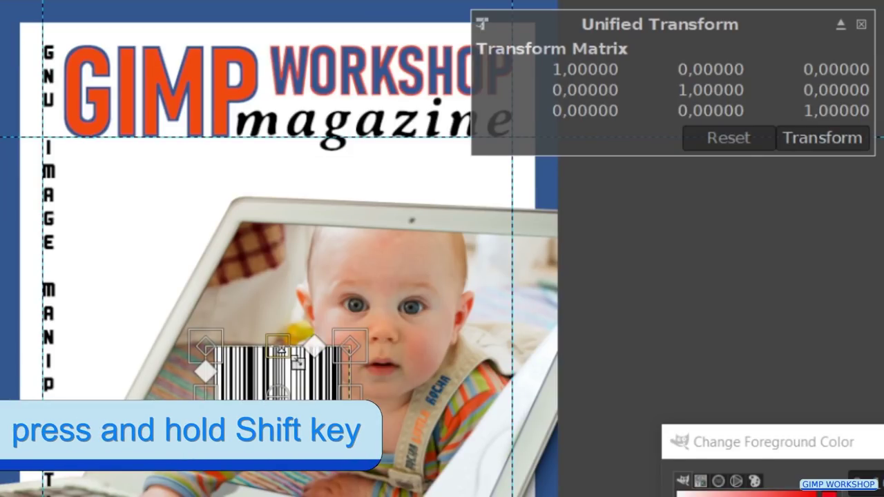
pyautogui.moveTo(298, 361); pyautogui.dragTo(298, 422)
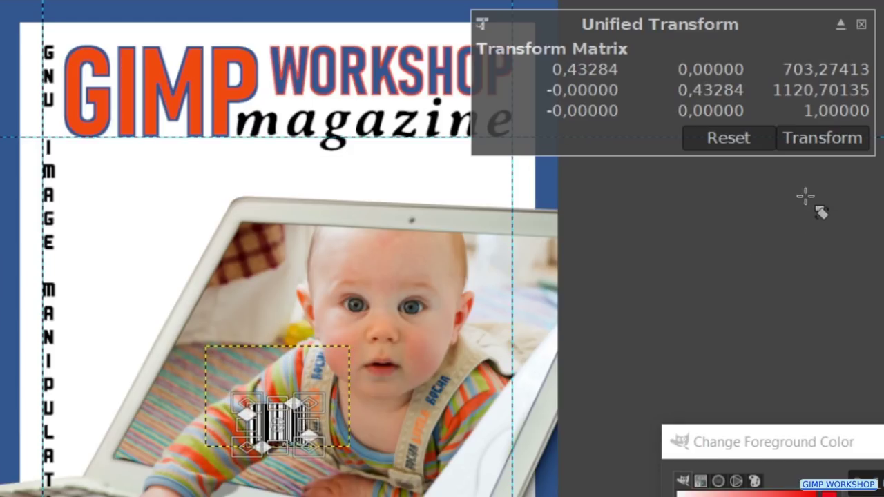
pyautogui.click(828, 142)
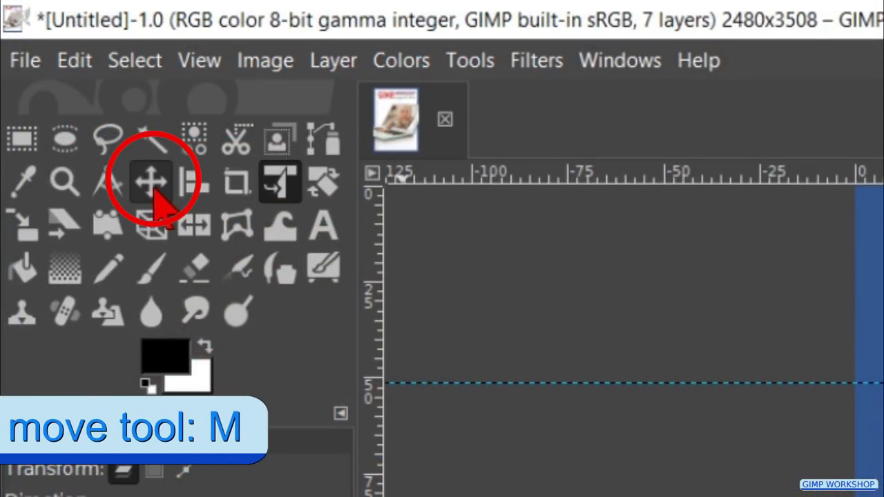
pyautogui.click(154, 188)
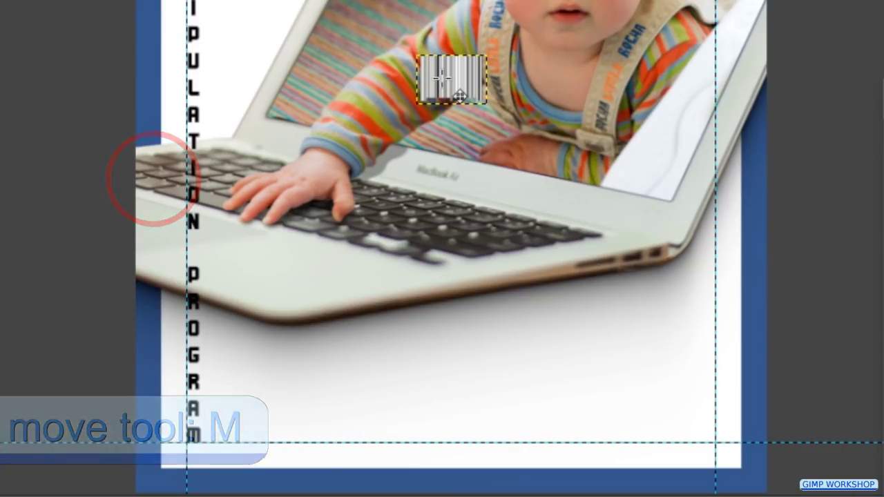
pyautogui.moveTo(460, 104); pyautogui.dragTo(250, 433)
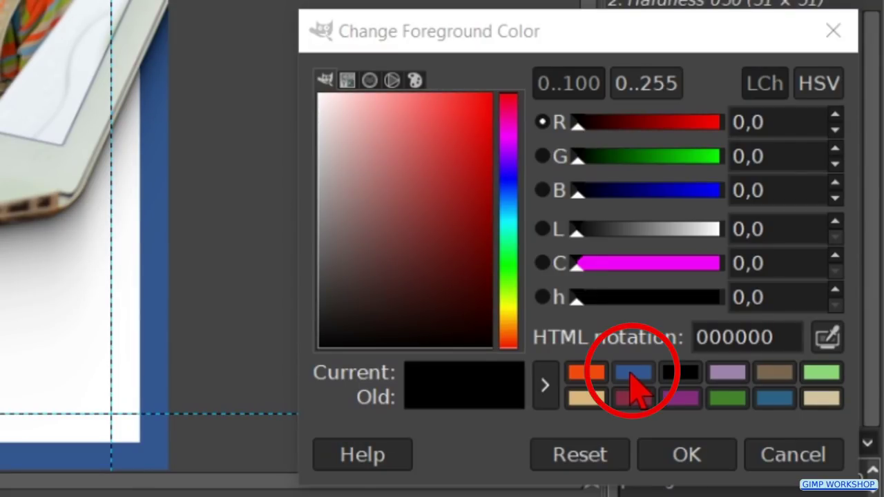
# Step: Set the foreground color to the saved blue swatch and the Text tool to Arial Bold, 95 px, with letter spacing 0
pyautogui.click(633, 376)
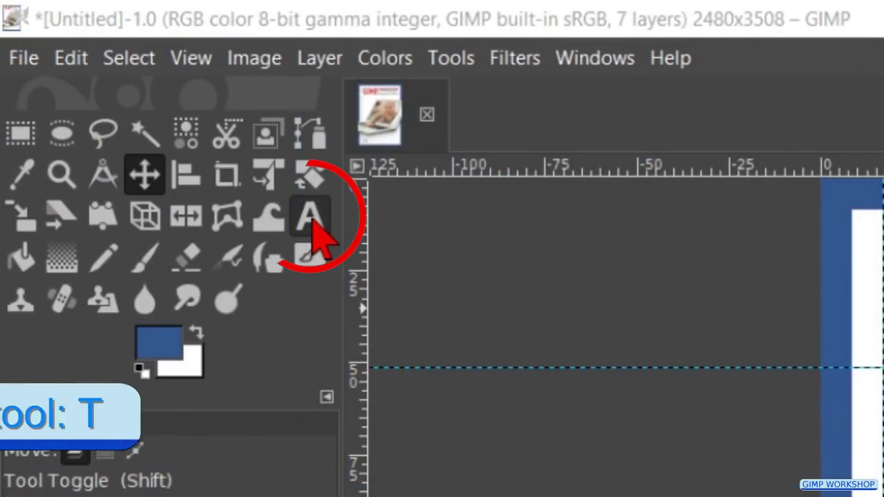
pyautogui.click(311, 218)
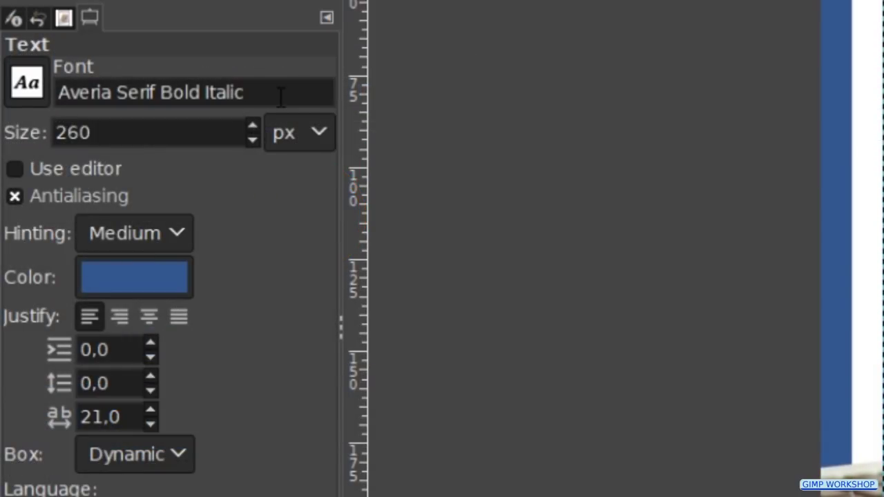
pyautogui.tripleClick(280, 477)
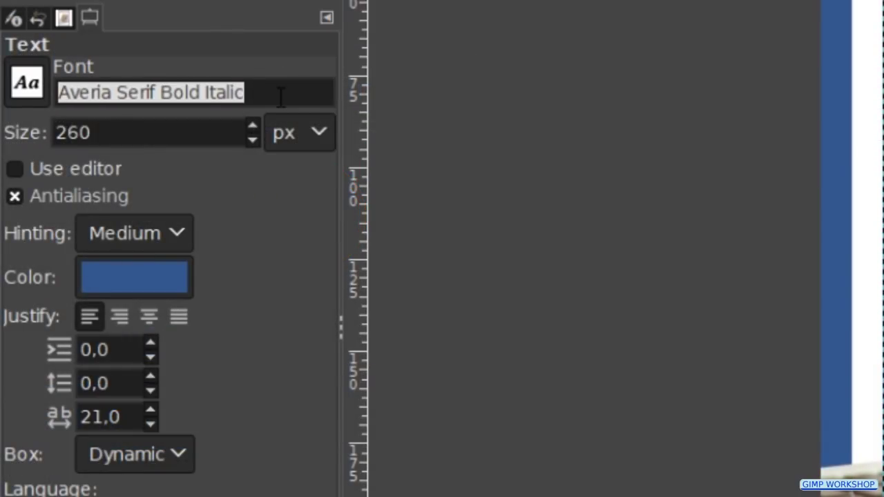
pyautogui.write('ari')
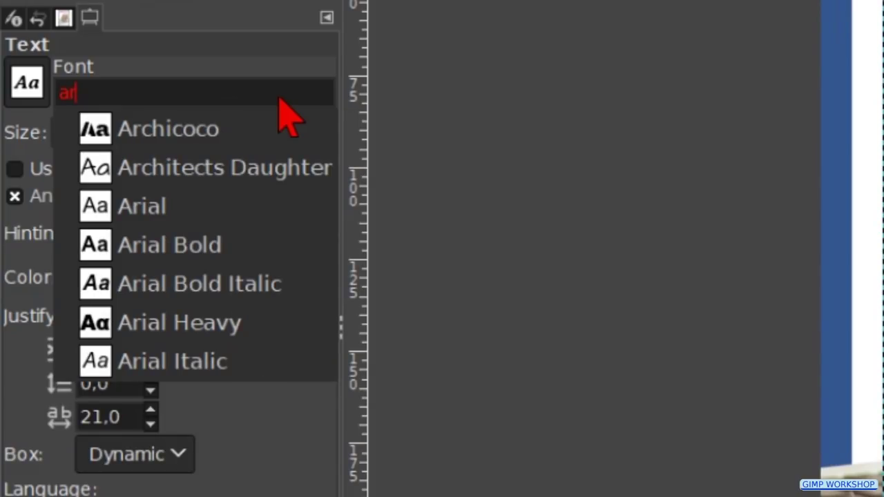
pyautogui.press('Down')
pyautogui.press('Down')
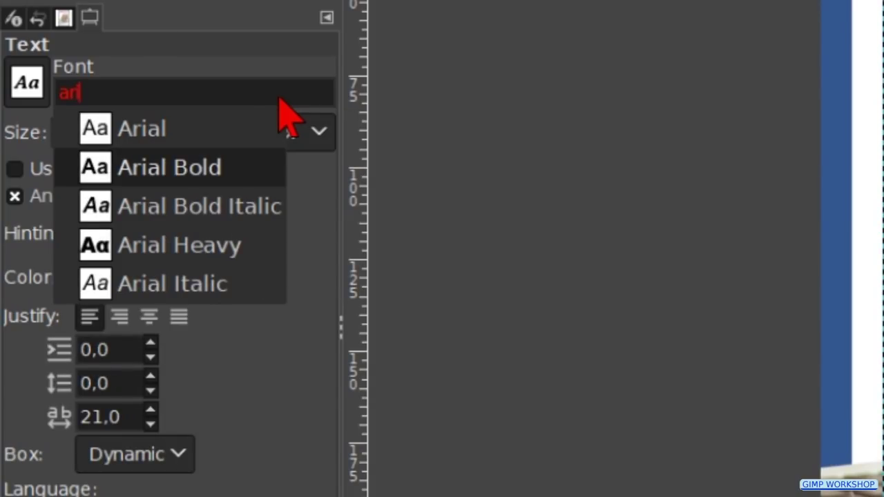
pyautogui.press('Return')
pyautogui.tripleClick(174, 132)
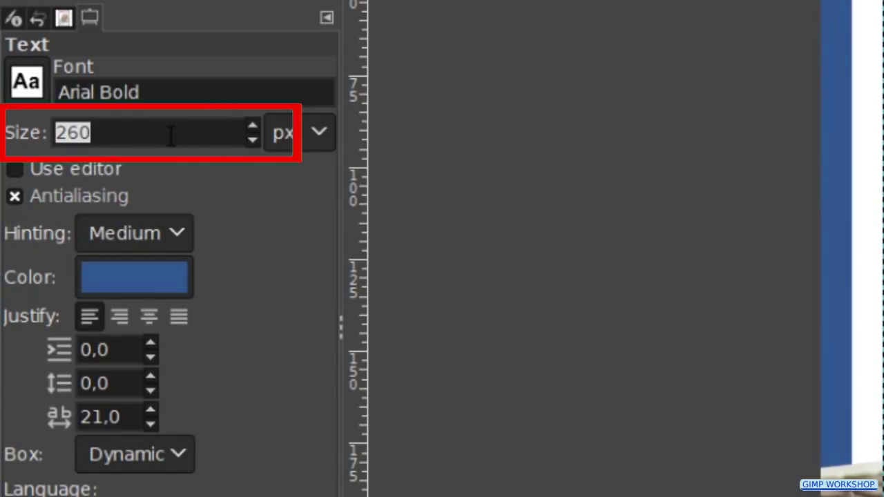
pyautogui.write('95')
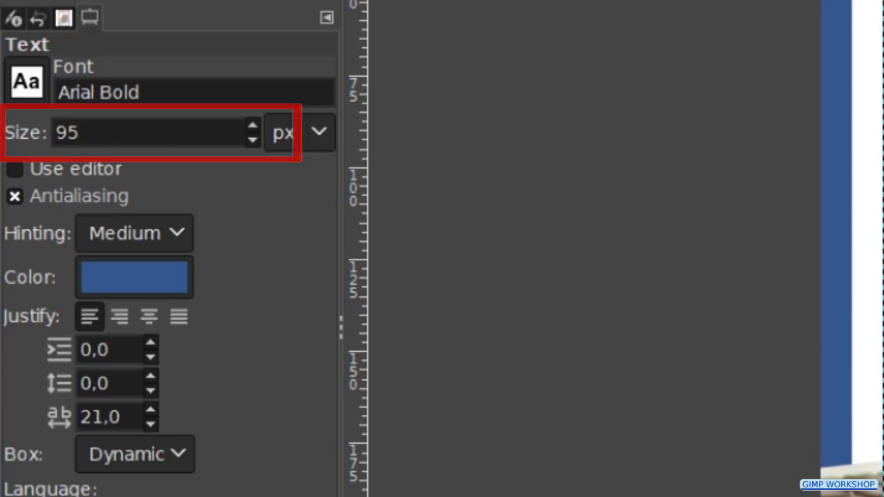
pyautogui.tripleClick(128, 417)
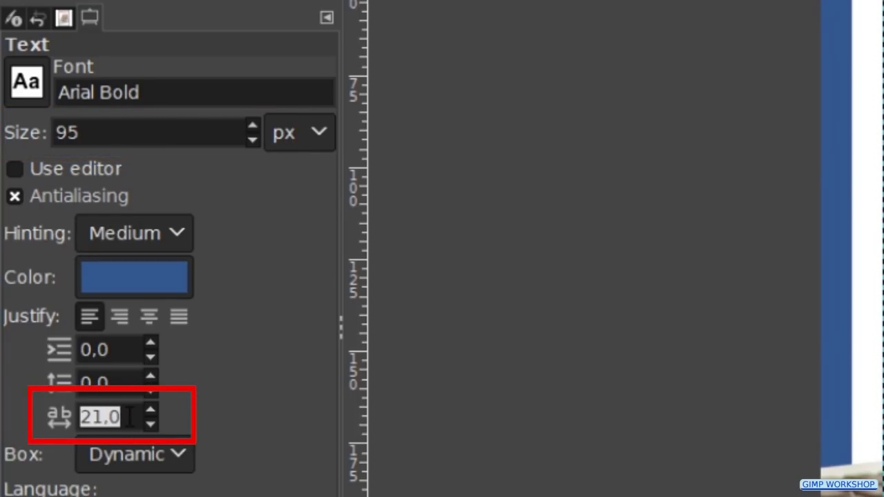
pyautogui.write('0')
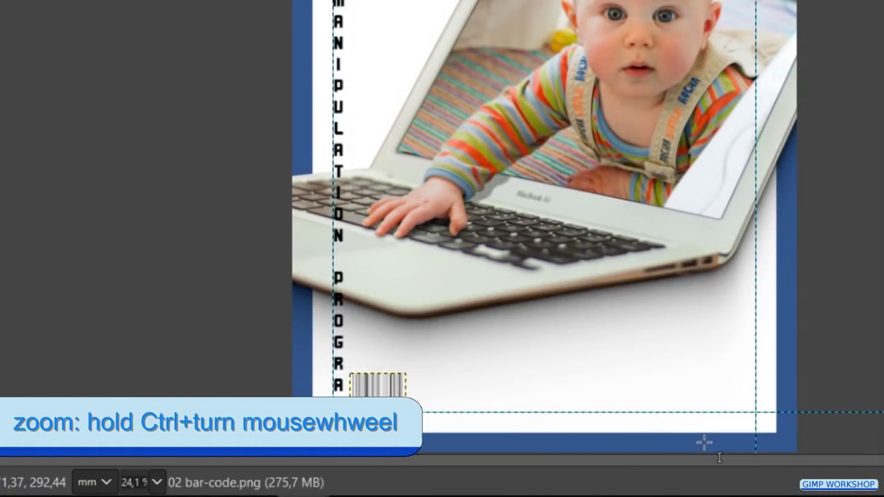
# Step: Add the blue text "The Free & Open Source Image Editor" in the white area below the laptop
pyautogui.scroll(2, 705, 443)
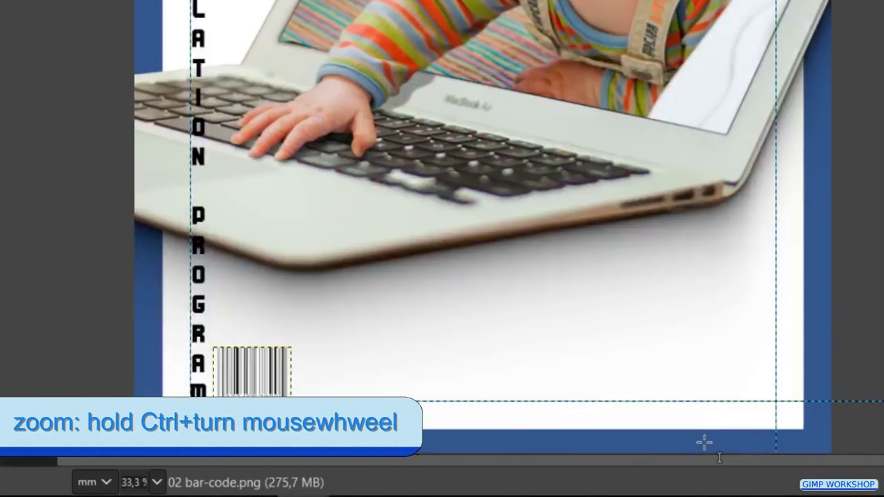
pyautogui.scroll(1, 704, 443)
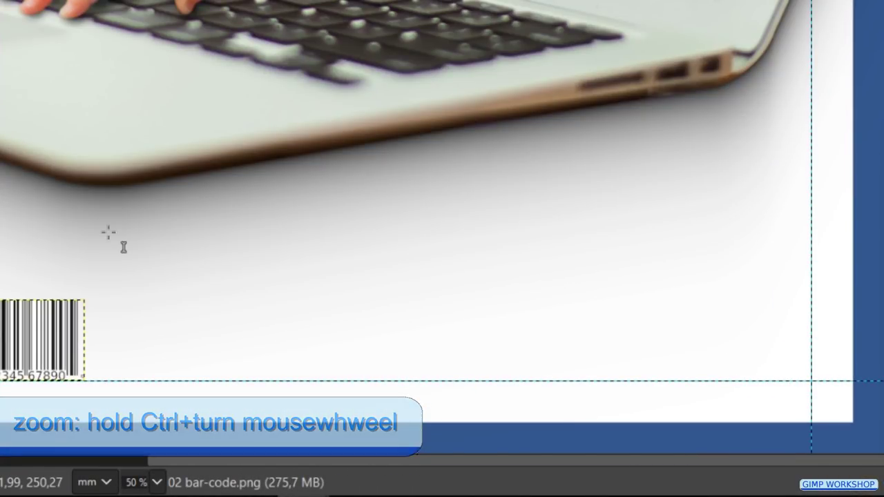
pyautogui.click(104, 229)
pyautogui.write('The ')
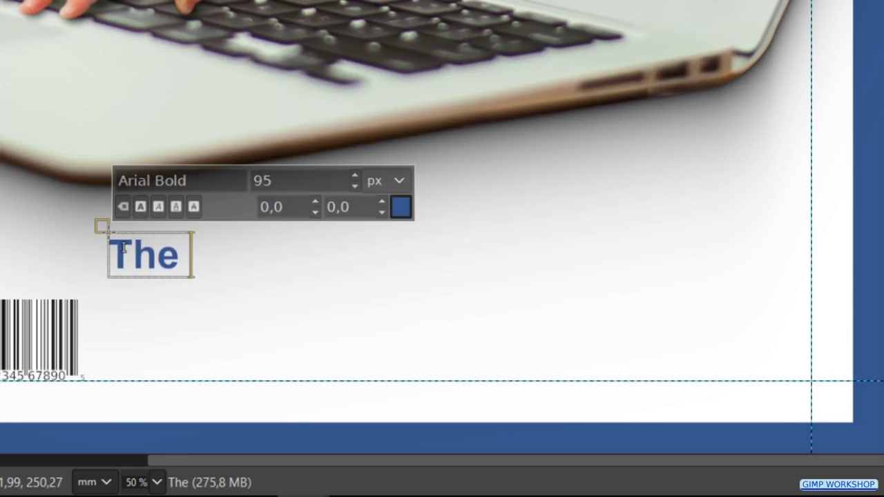
pyautogui.write('Free &')
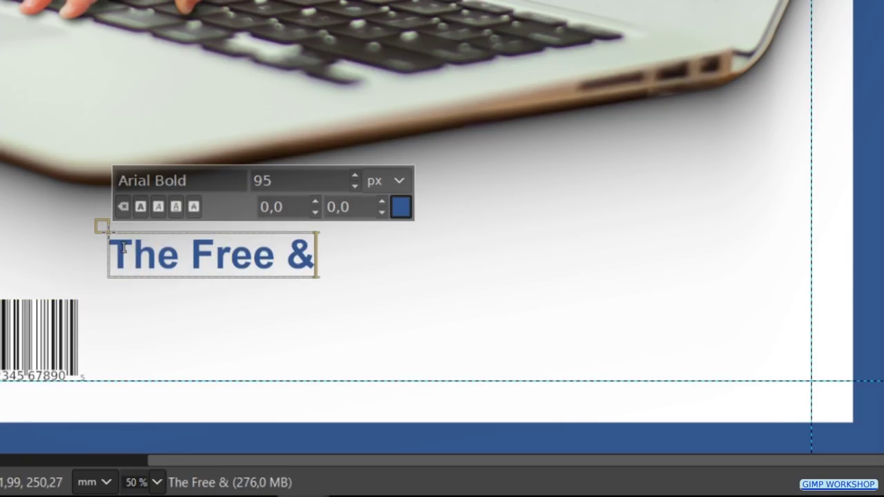
pyautogui.write(' Open S')
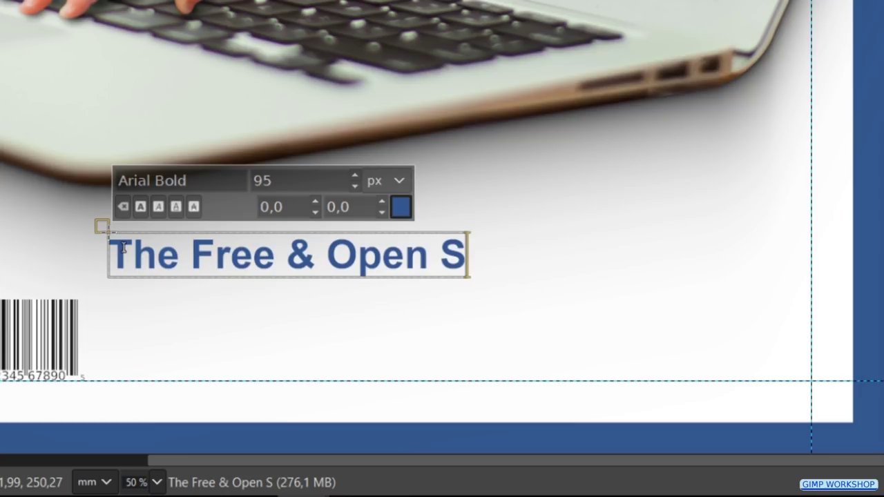
pyautogui.write('ource Image Ed')
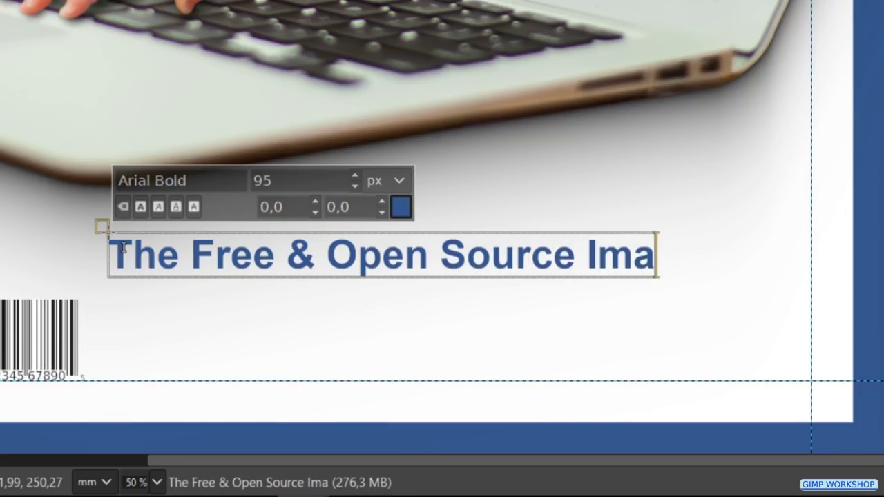
pyautogui.write('itor')
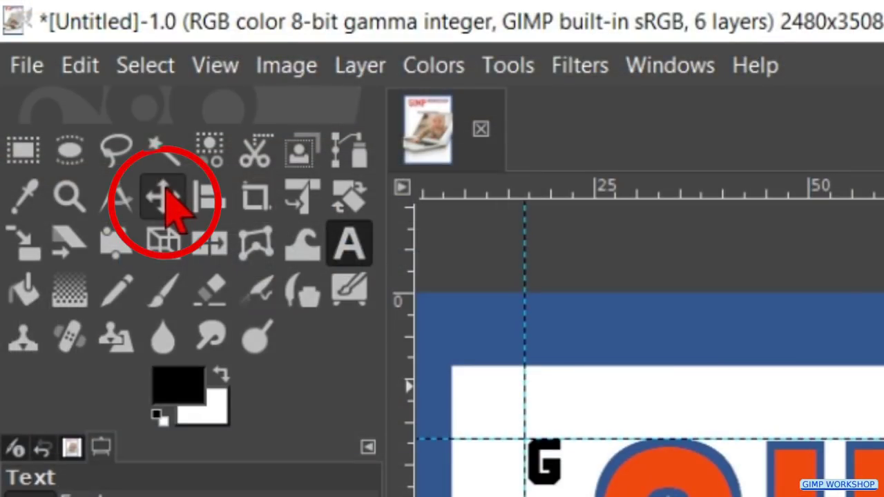
# Step: Move the blue tagline against the right margin guide and lower it until its letters rest on the bottom guide
pyautogui.click(163, 196)
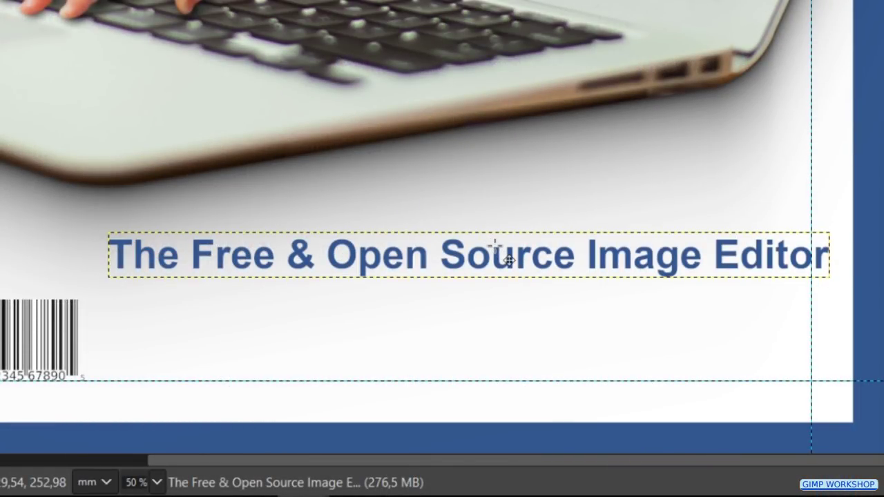
pyautogui.moveTo(494, 245); pyautogui.dragTo(494, 244)
pyautogui.moveTo(488, 319); pyautogui.dragTo(483, 355)
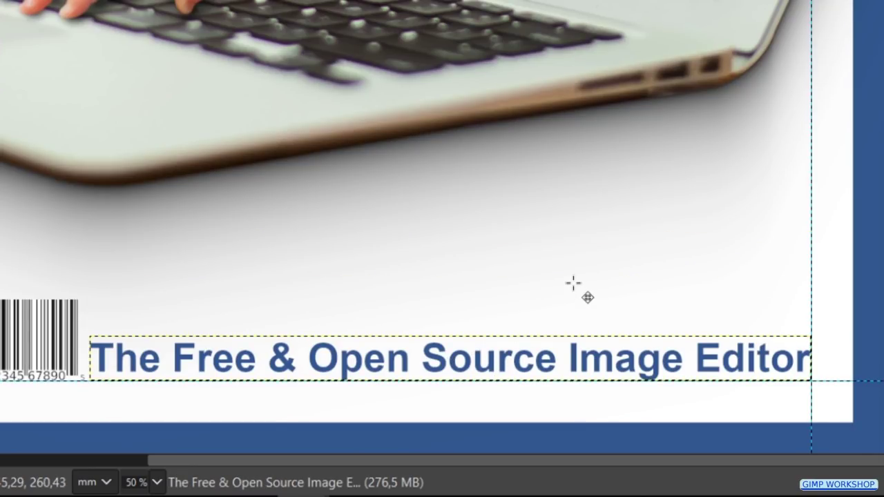
pyautogui.press('Down')
pyautogui.press('Down')
pyautogui.press('Down')
pyautogui.press('Down')
pyautogui.press('Down')
pyautogui.press('Down')
pyautogui.press('Down')
pyautogui.press('Down')
pyautogui.press('Down')
pyautogui.press('Down')
pyautogui.press('Down')
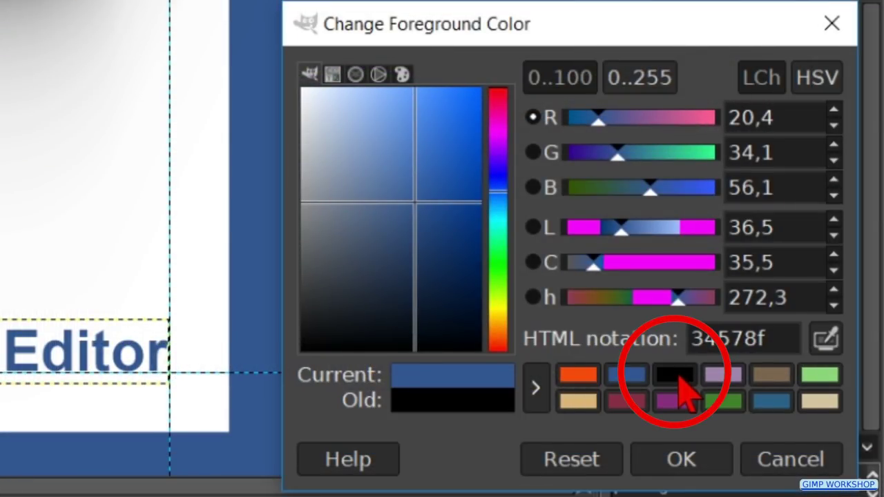
# Step: Set the foreground color to the saved black swatch and the Text tool to Verdana Bold, 45 px
pyautogui.click(679, 376)
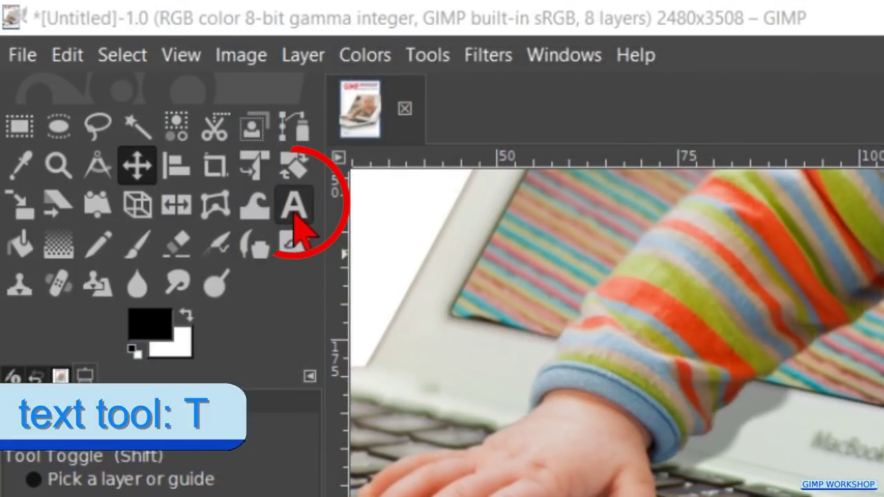
pyautogui.click(294, 214)
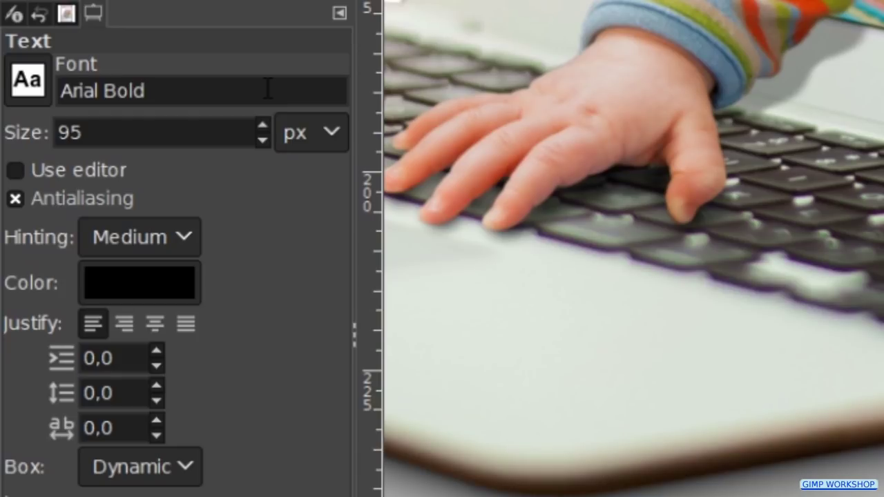
pyautogui.click(236, 447)
pyautogui.hotkey('shift', 'Left')
pyautogui.hotkey('shift', 'Left')
pyautogui.hotkey('shift', 'Left')
pyautogui.hotkey('shift', 'Left')
pyautogui.hotkey('shift', 'Left')
pyautogui.hotkey('shift', 'Left')
pyautogui.hotkey('shift', 'Left')
pyautogui.hotkey('shift', 'Left')
pyautogui.hotkey('shift', 'Left')
pyautogui.hotkey('shift', 'Left')
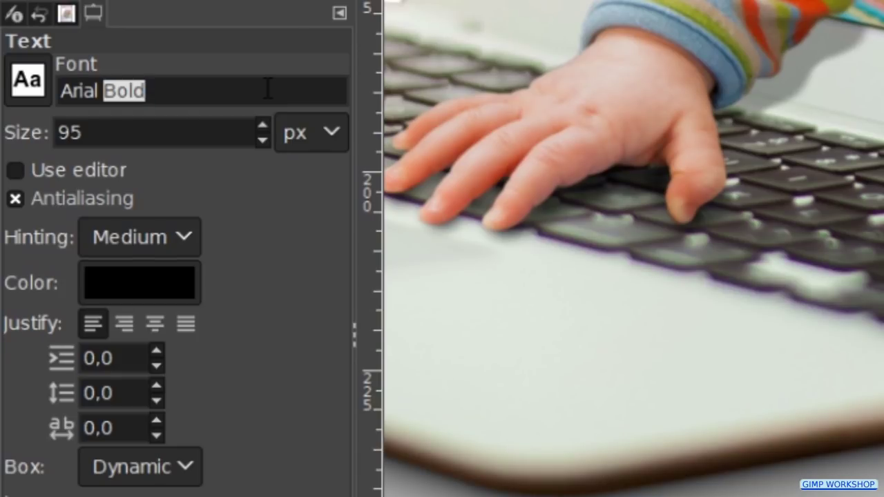
pyautogui.write('ver')
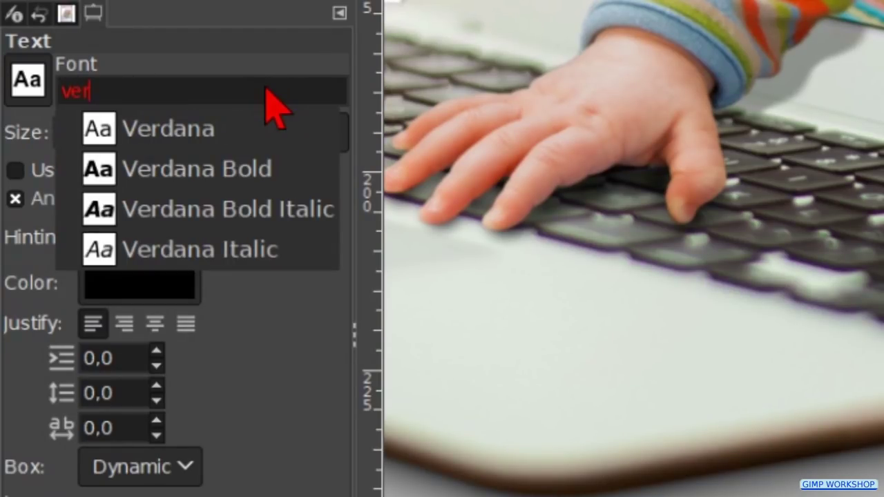
pyautogui.click(197, 168)
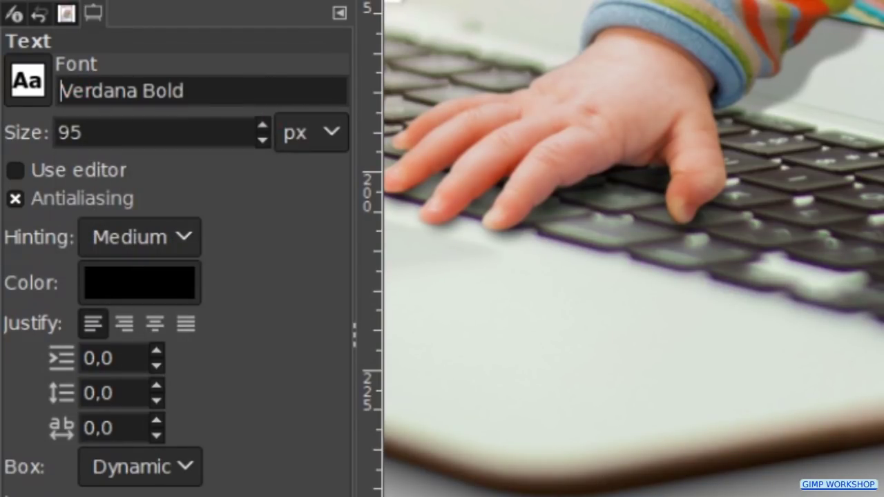
pyautogui.doubleClick(172, 133)
pyautogui.write('4')
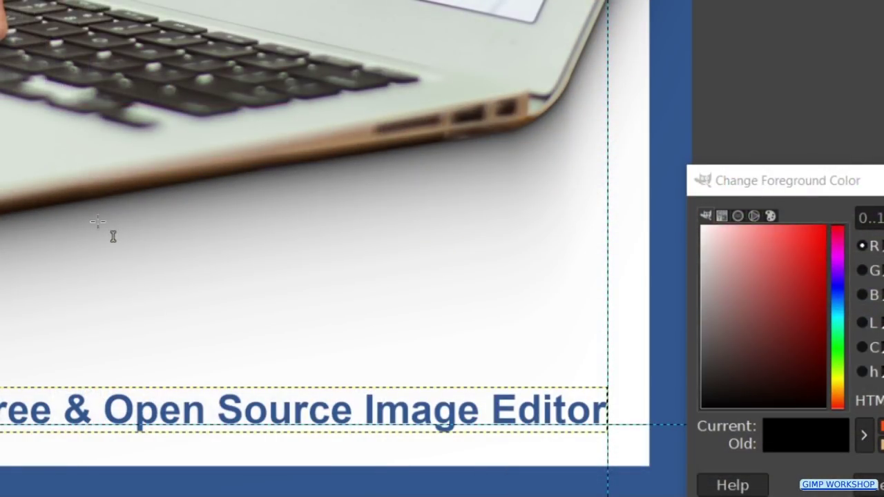
# Step: Start a black text layer below the laptop, above the blue tagline, beginning with "SPECIAL"
pyautogui.click(90, 216)
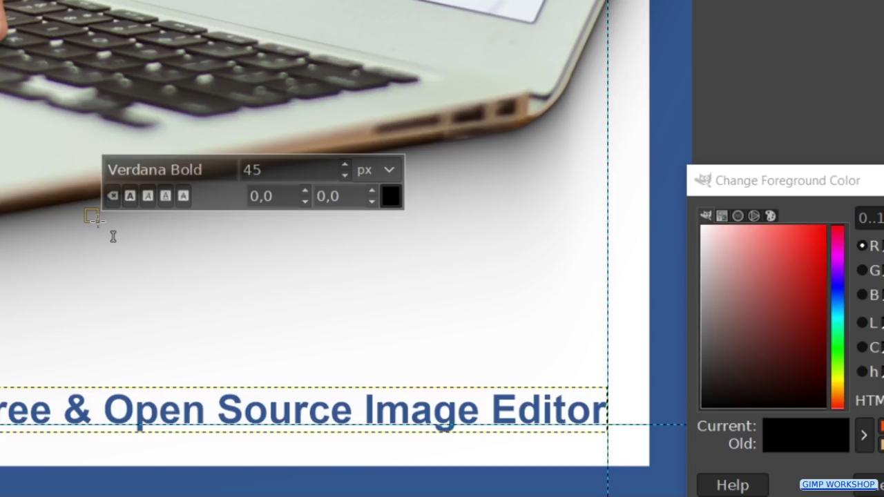
pyautogui.write('SPECIAL')
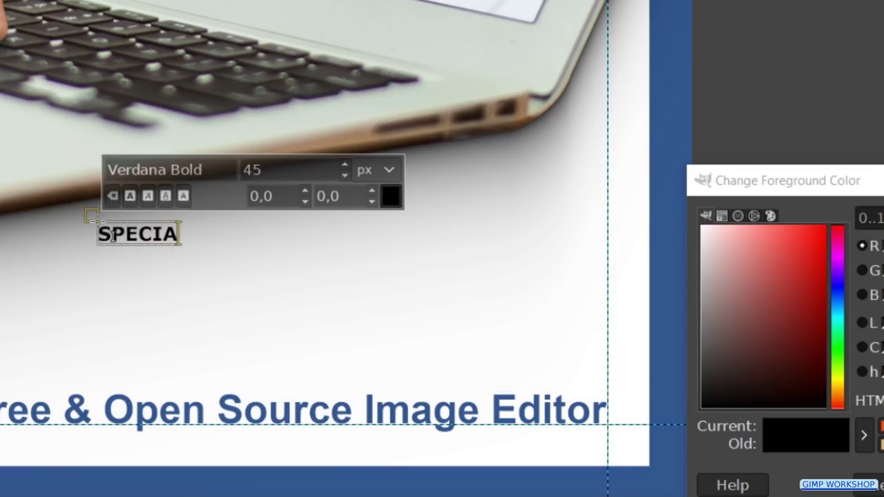